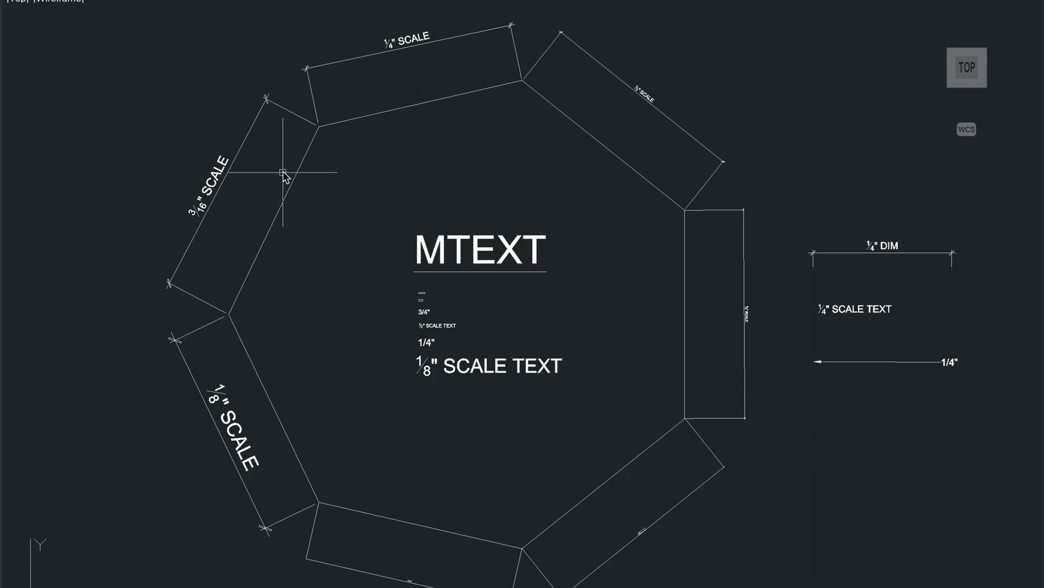
Copy the ¼" SCALE dimension into the new empty drawing, placing it near the origin.
{"action": "left_click", "coordinate": [409, 44]}
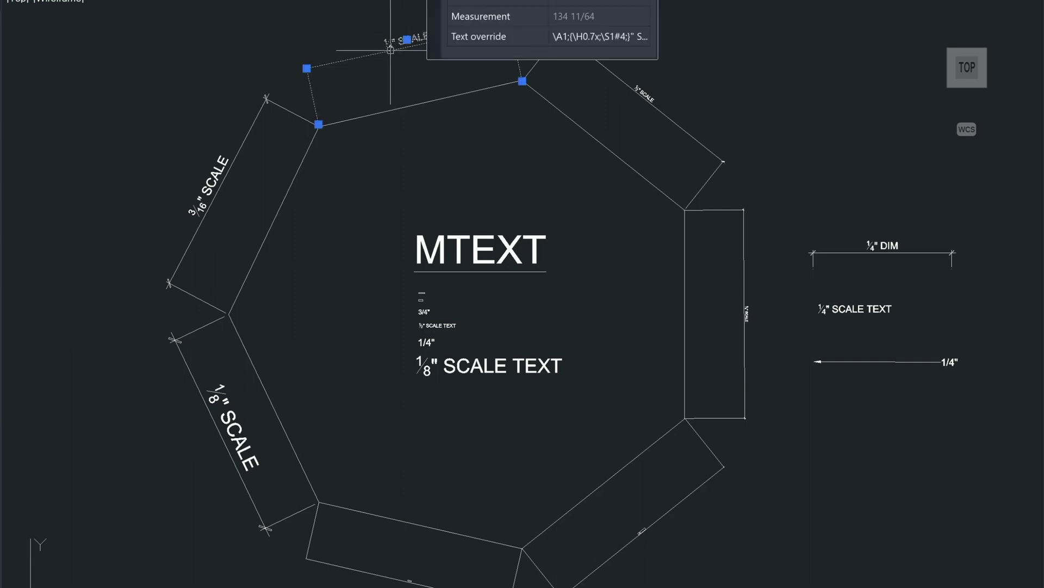
{"action": "key", "text": "ctrl+c"}
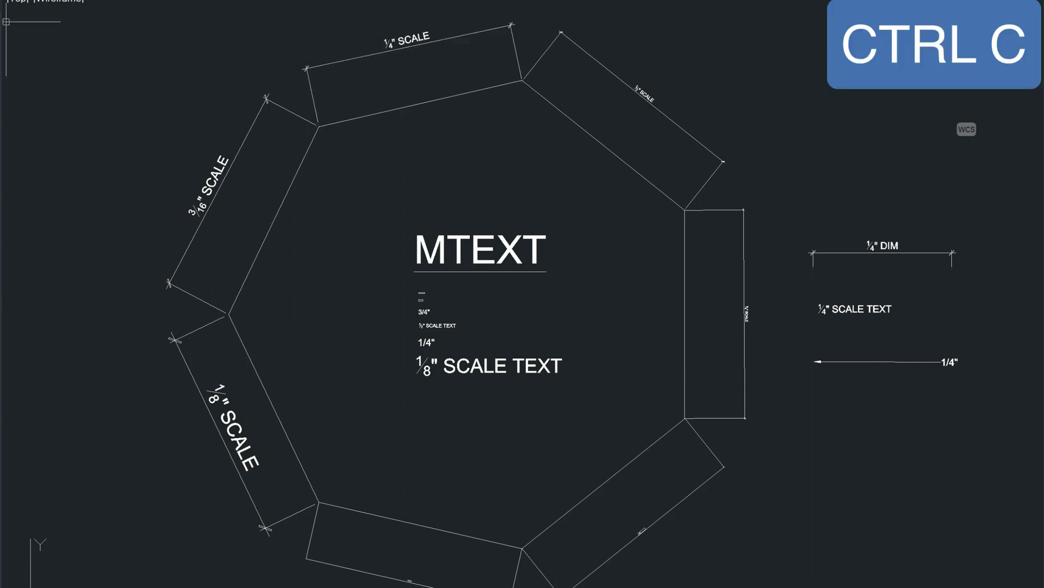
{"action": "key", "text": "ctrl+Tab"}
{"action": "key", "text": "ctrl+v"}
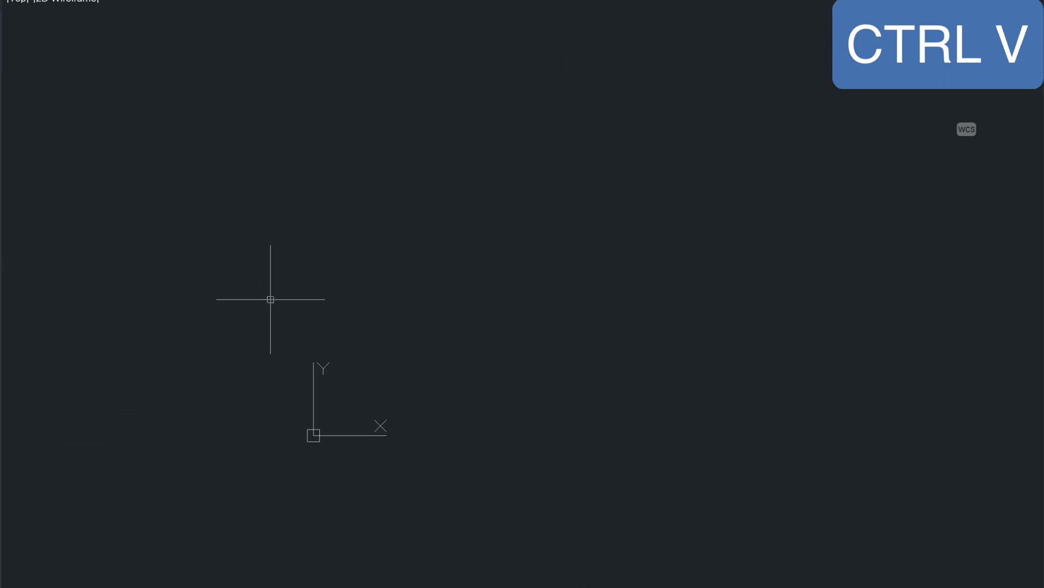
{"action": "left_click", "coordinate": [316, 327]}
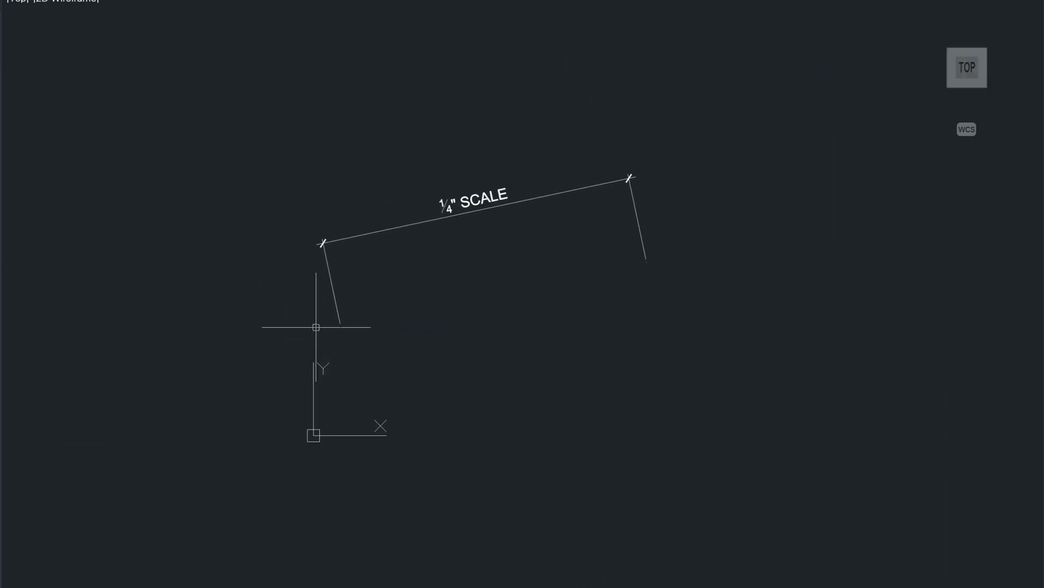
{"action": "type", "text": "D"}
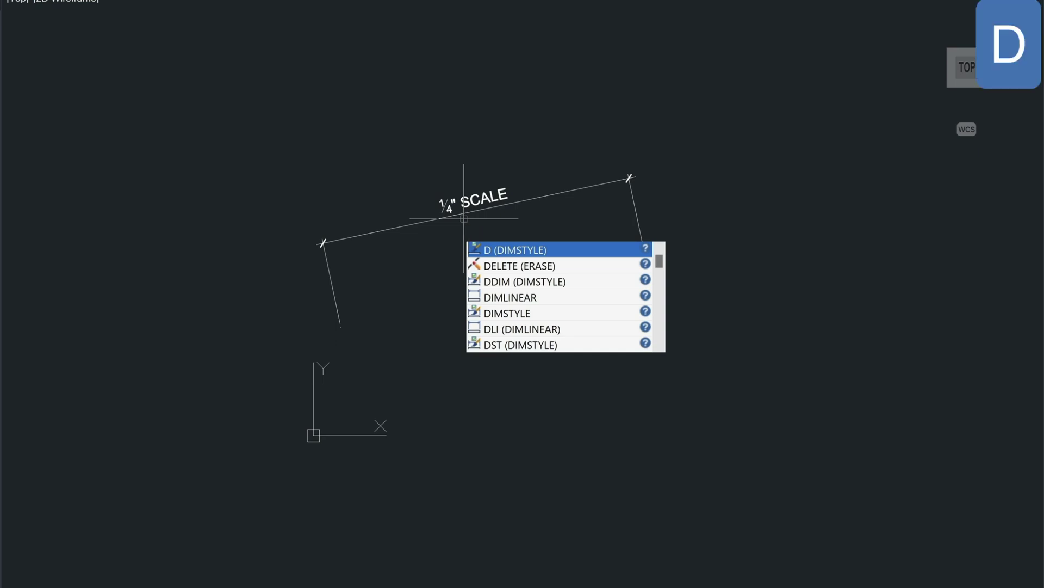
{"action": "key", "text": "Return"}
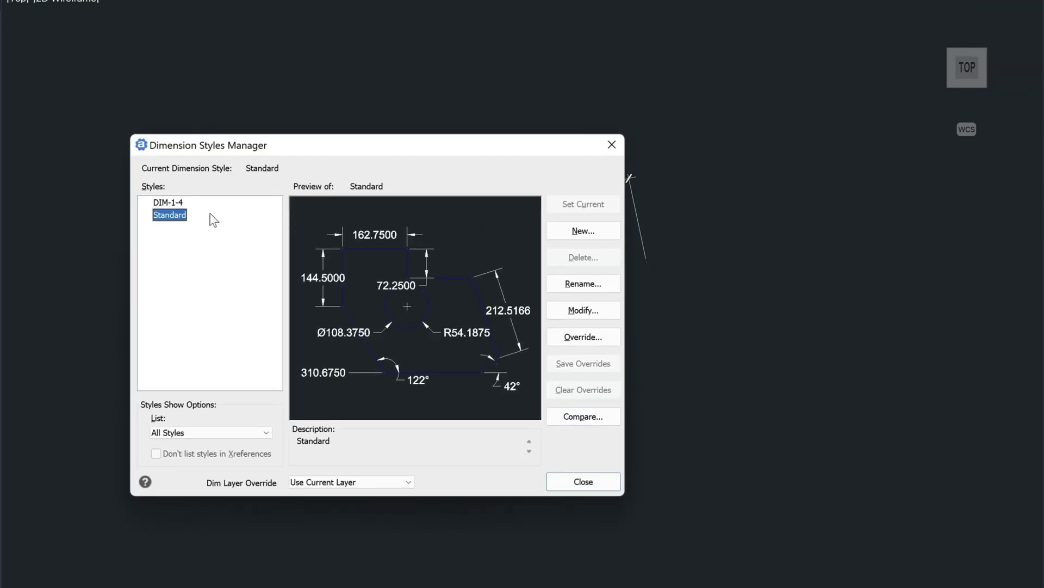
Make the imported DIM-1-4 style current in the dimension style dialog, then close it.
{"action": "left_click", "coordinate": [166, 202]}
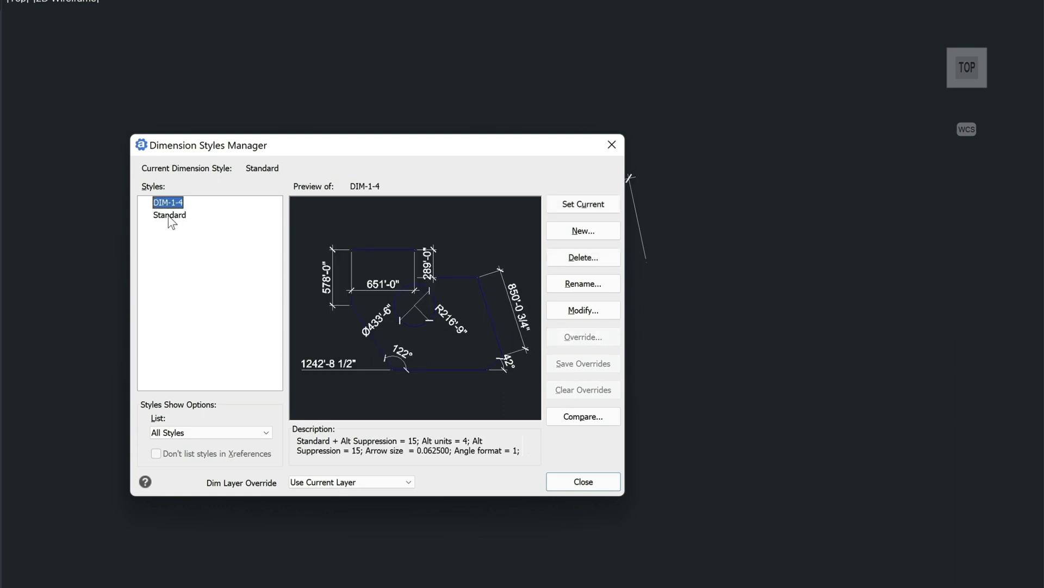
{"action": "left_click", "coordinate": [170, 215]}
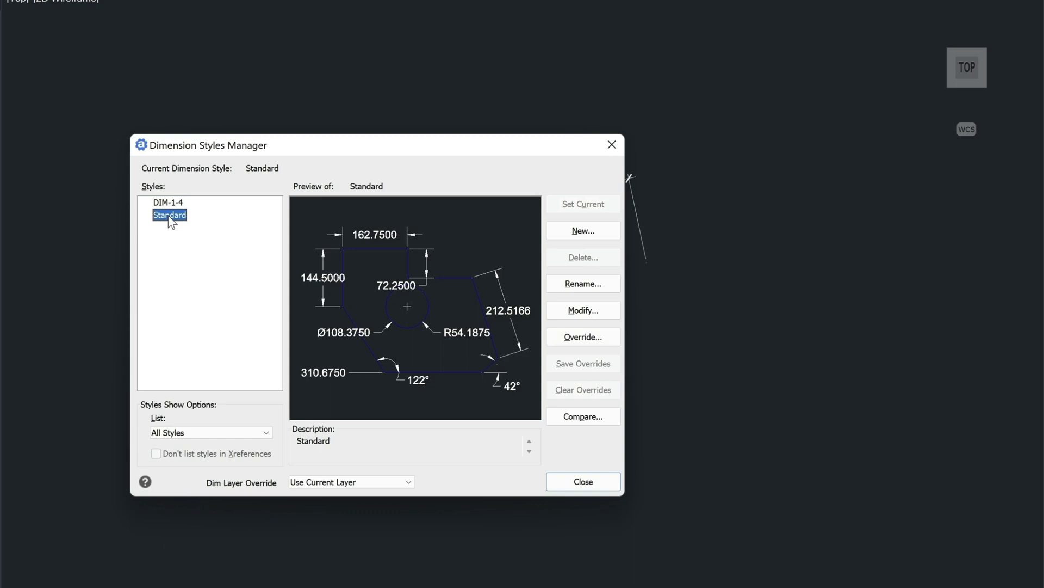
{"action": "left_click", "coordinate": [168, 203]}
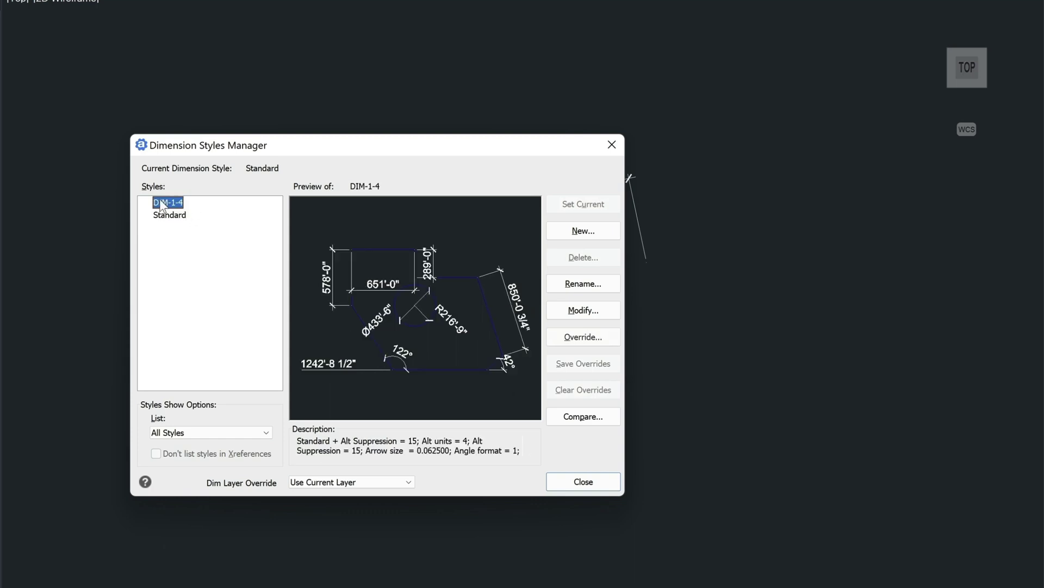
{"action": "double_click", "coordinate": [173, 204]}
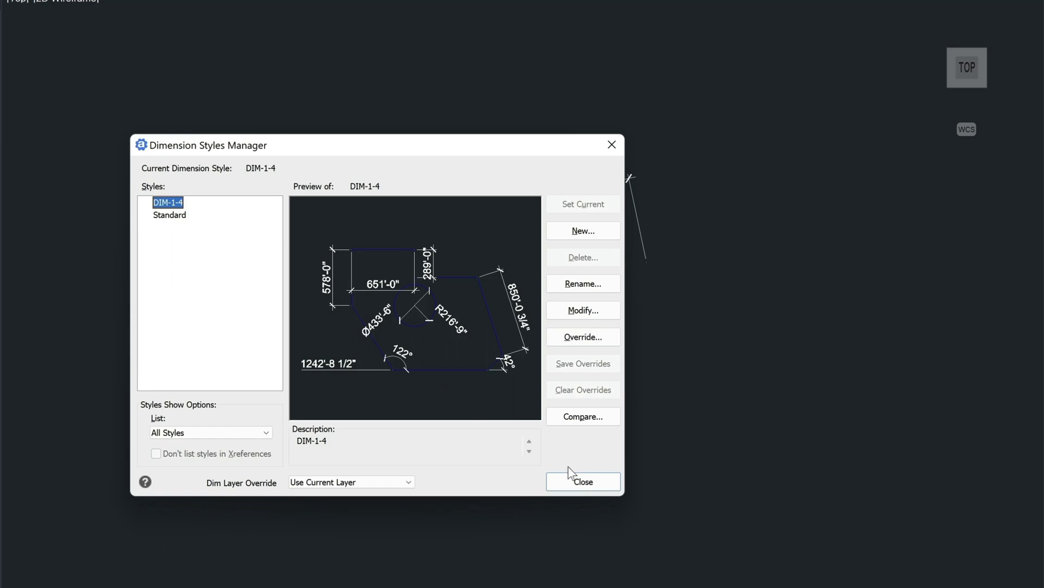
{"action": "left_click", "coordinate": [607, 487]}
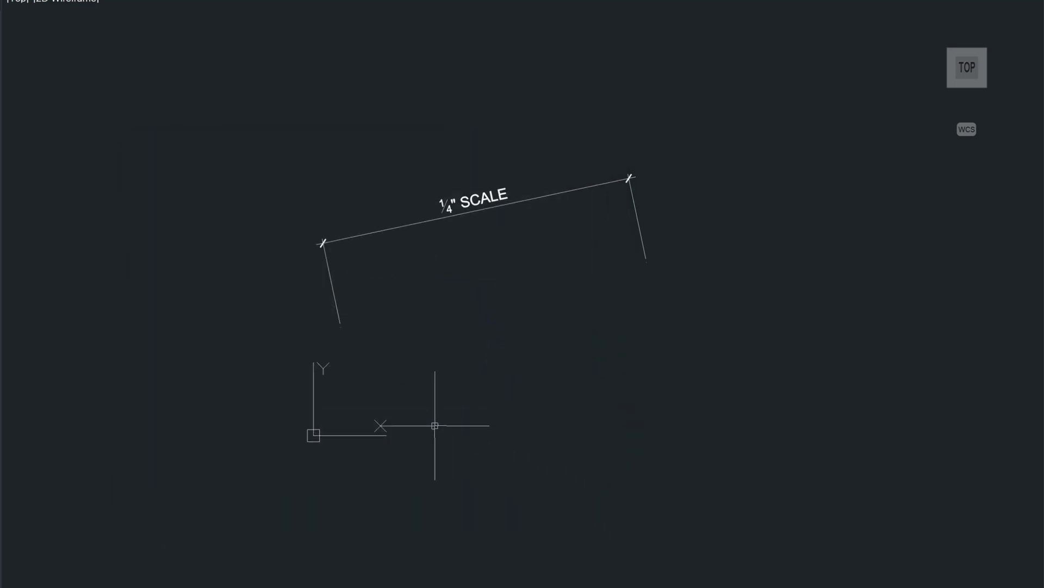
Add a 12'-0" linear dimension from the origin endpoint, placing its line below.
{"action": "type", "text": "DLI"}
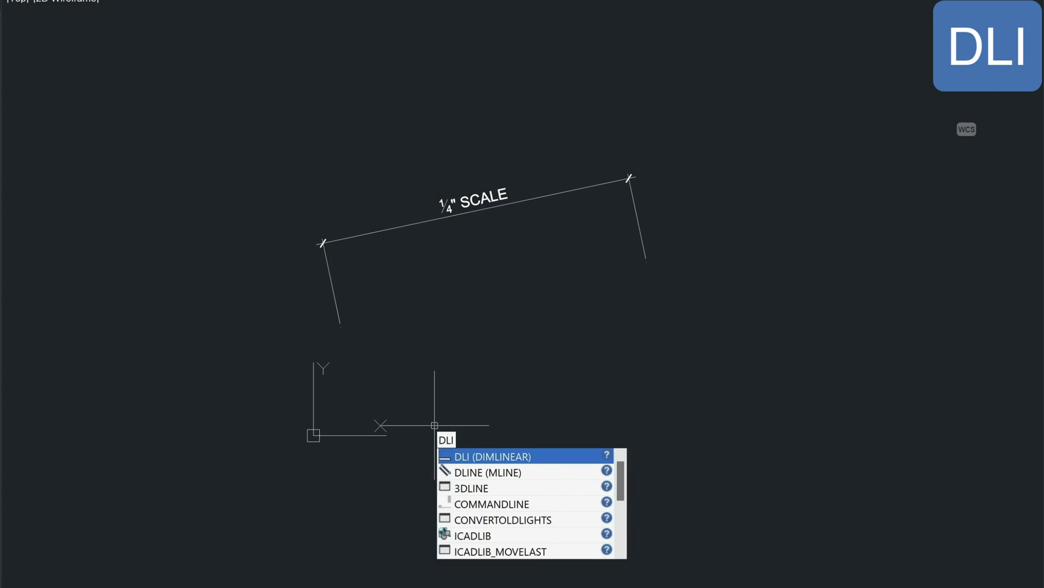
{"action": "key", "text": "Return"}
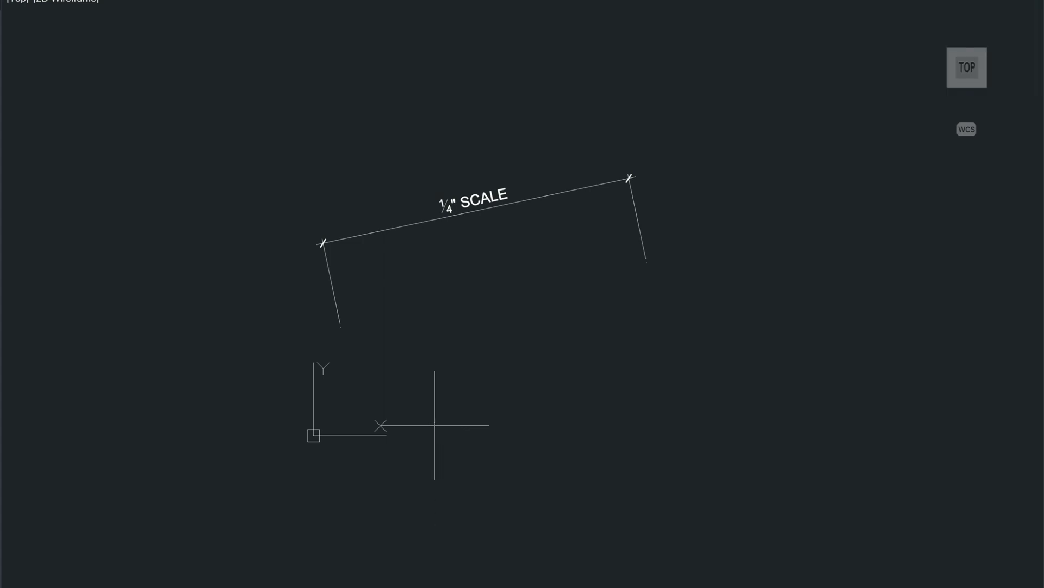
{"action": "left_click", "coordinate": [383, 411]}
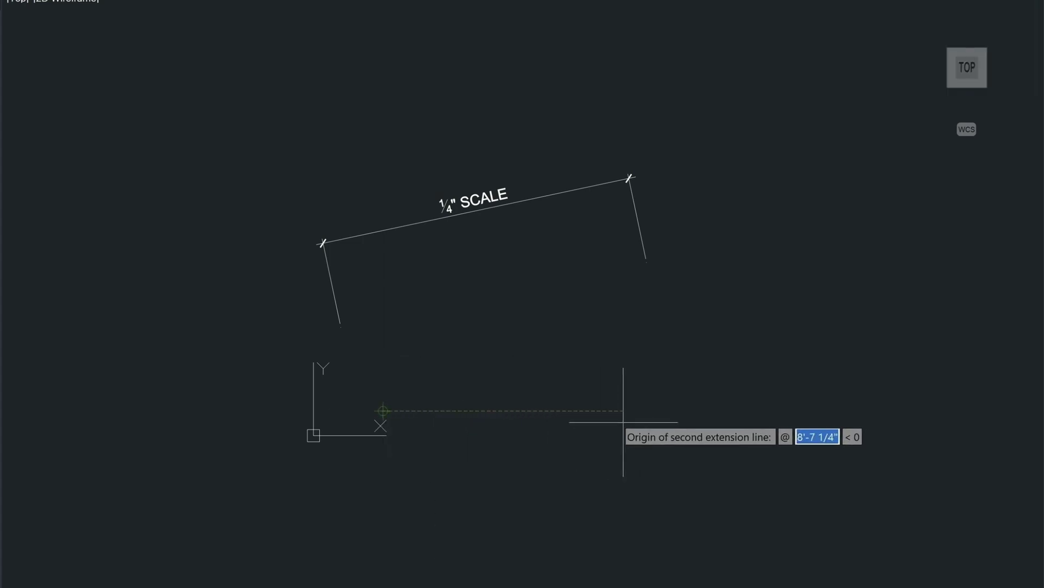
{"action": "type", "text": "12'"}
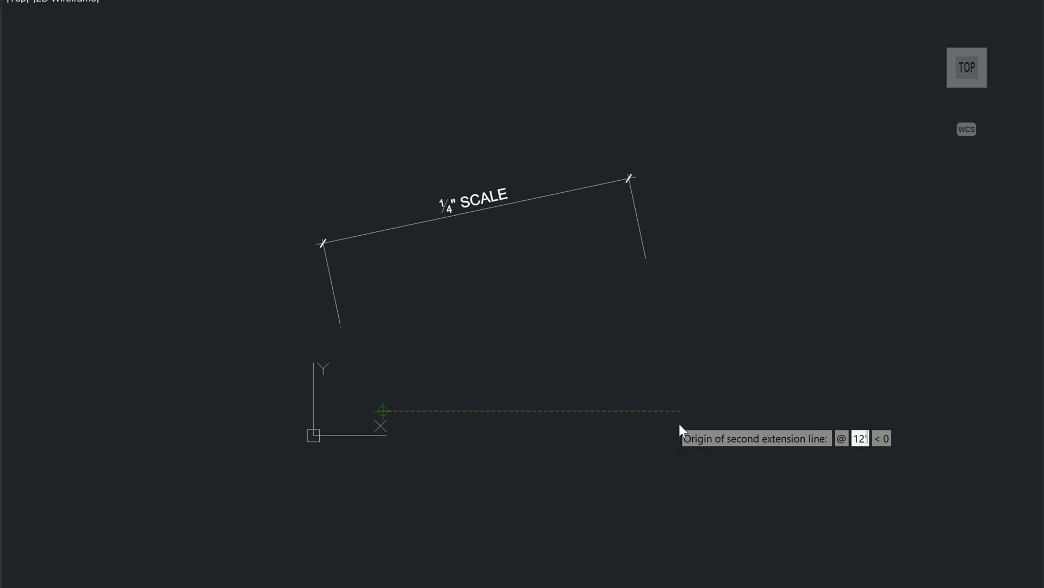
{"action": "key", "text": "Return"}
{"action": "left_click", "coordinate": [674, 493]}
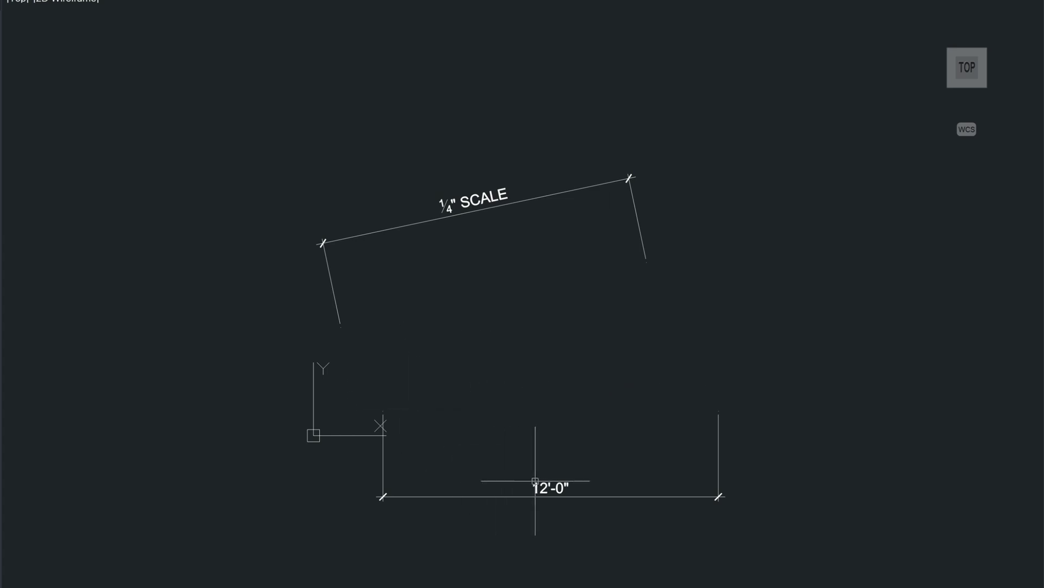
Erase the pasted ¼" SCALE dimension.
{"action": "left_click", "coordinate": [509, 315]}
{"action": "left_click", "coordinate": [459, 166]}
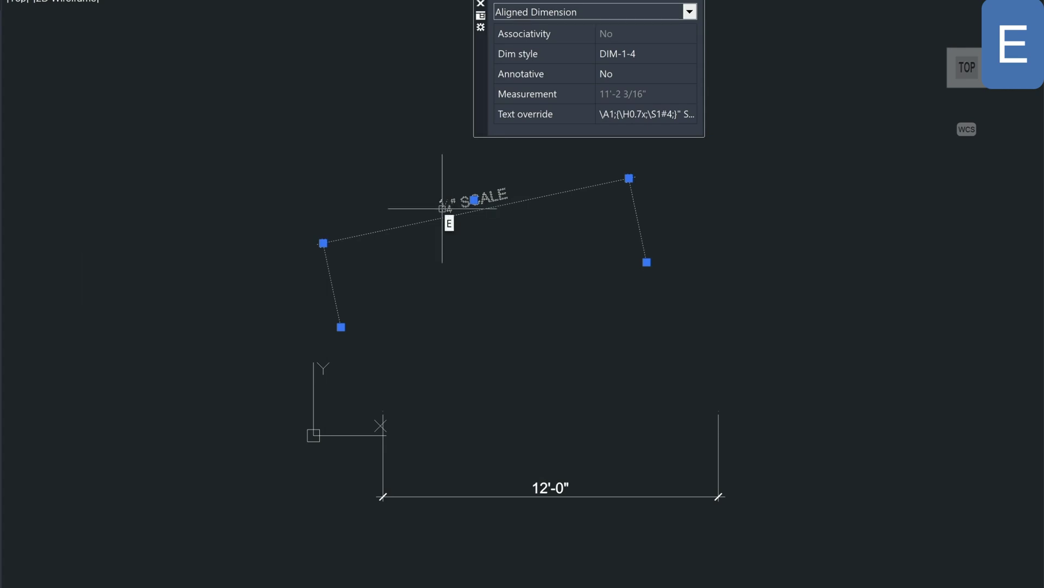
{"action": "key", "text": "Return"}
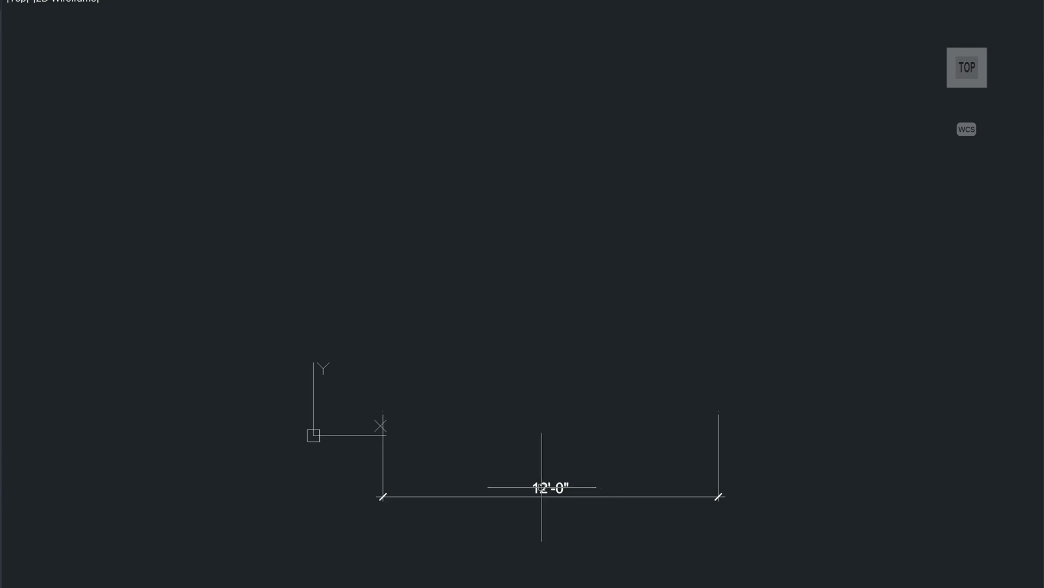
Set both arrowheads of the 12'-0" dimension to Closed filled in Properties.
{"action": "left_click", "coordinate": [383, 461]}
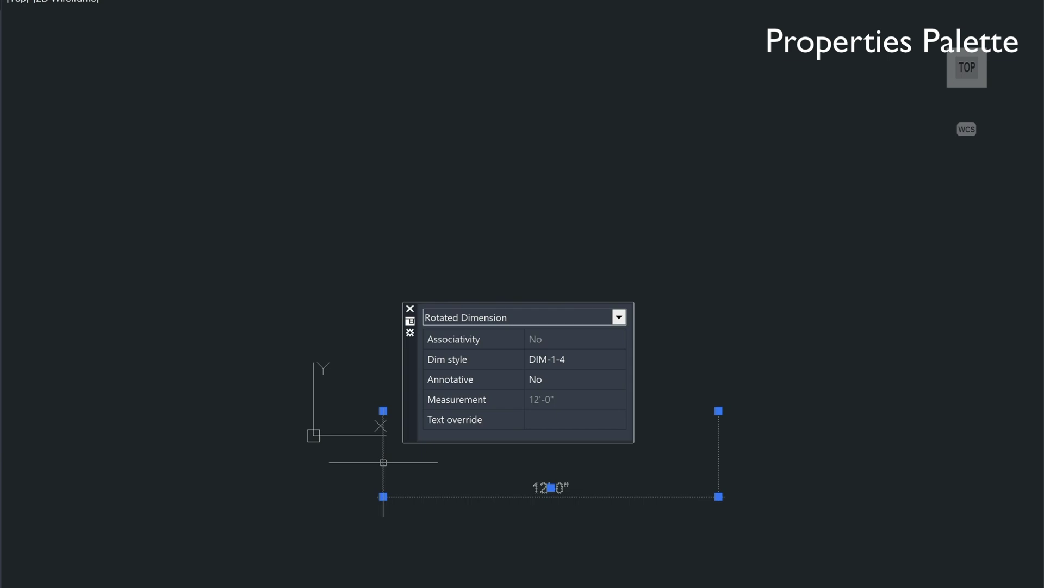
{"action": "mouse_move", "coordinate": [6, 121]}
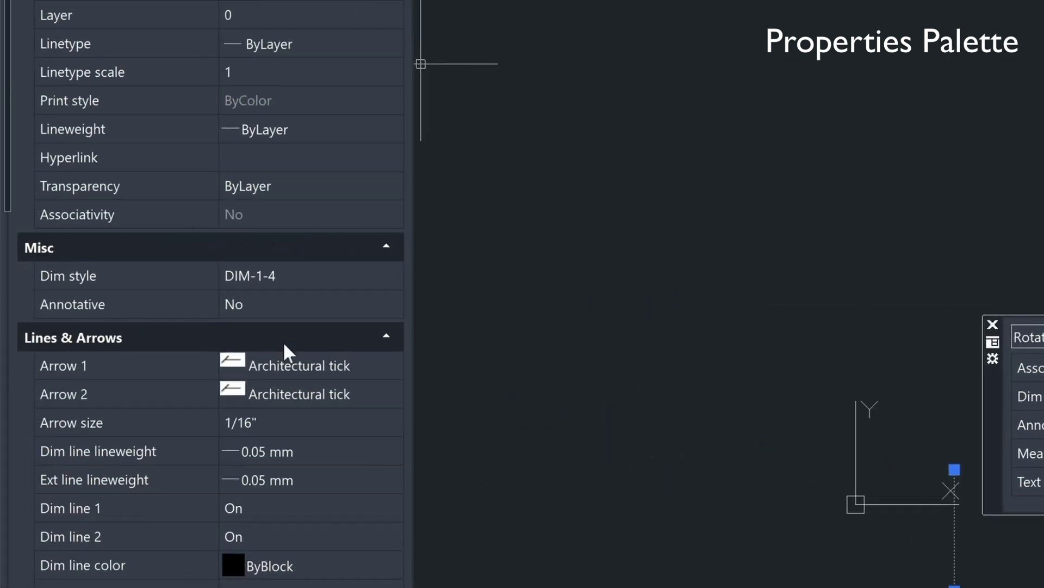
{"action": "left_click", "coordinate": [347, 365]}
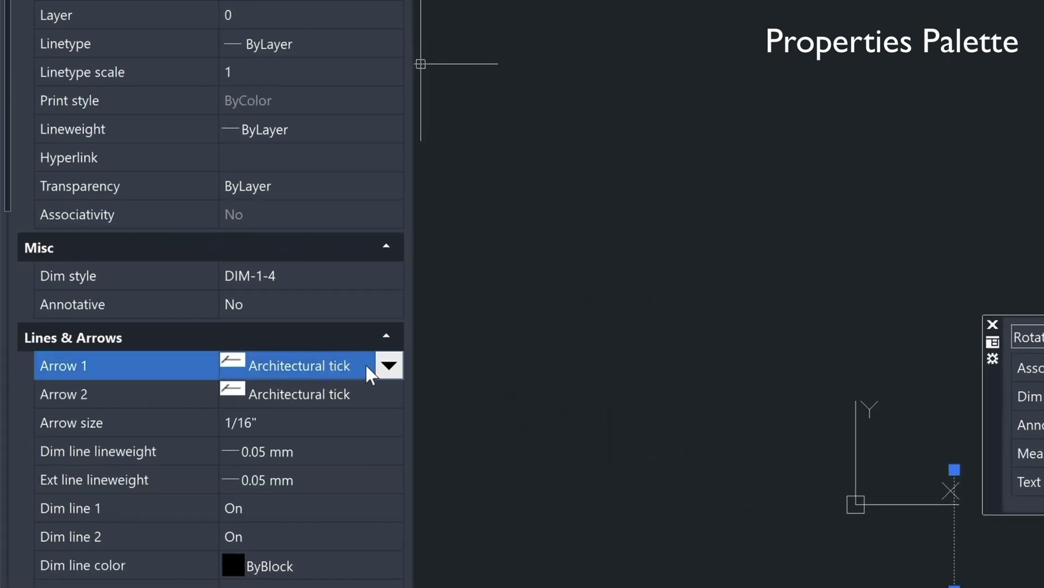
{"action": "left_click", "coordinate": [389, 370]}
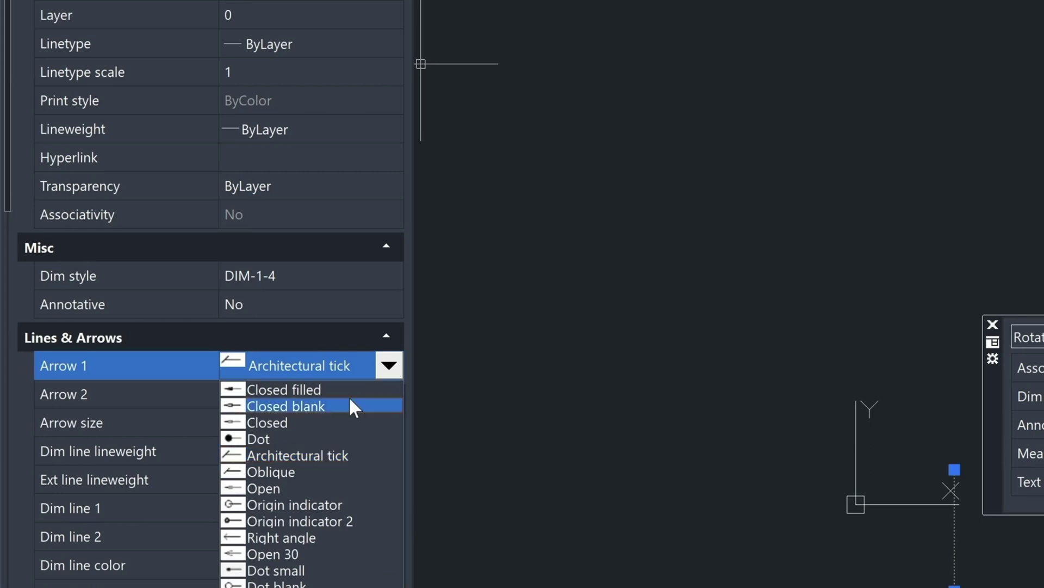
{"action": "left_click", "coordinate": [335, 388]}
{"action": "left_click", "coordinate": [332, 394]}
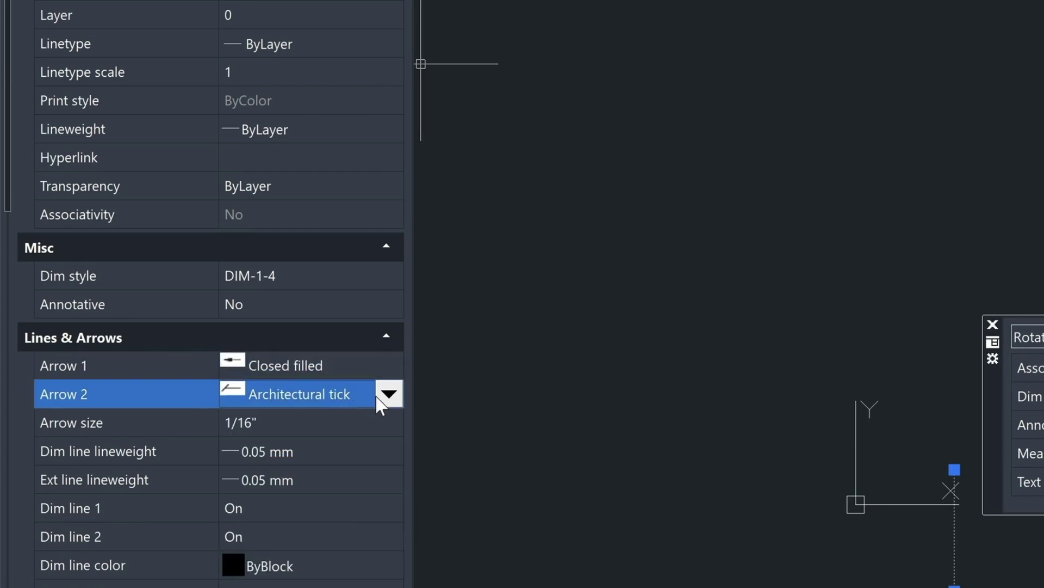
{"action": "left_click", "coordinate": [387, 396]}
{"action": "left_click", "coordinate": [338, 417]}
Set the dimension's arrow size to 1/8" and deselect it.
{"action": "left_click", "coordinate": [257, 421]}
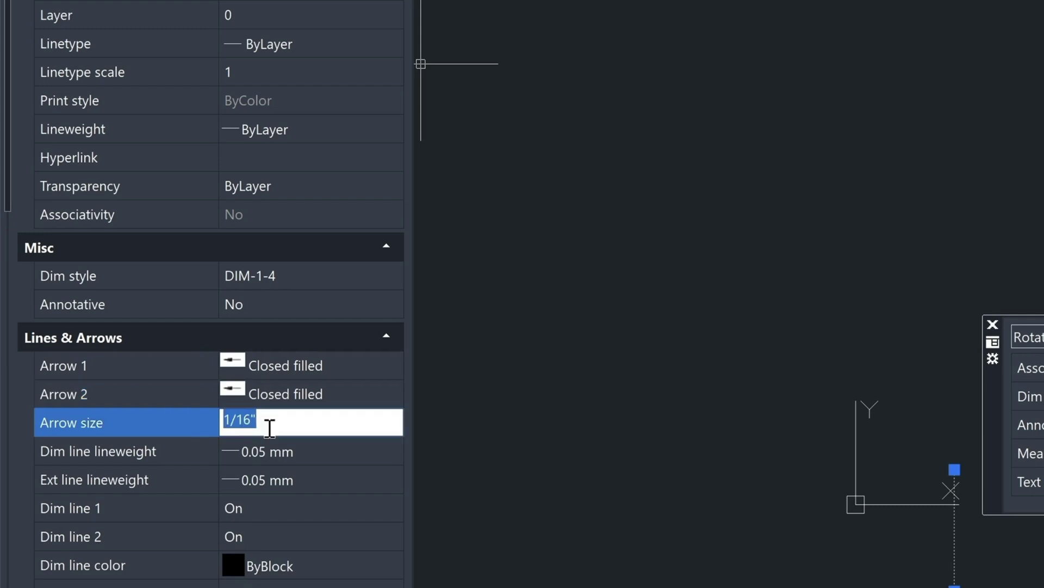
{"action": "type", "text": "1/8"}
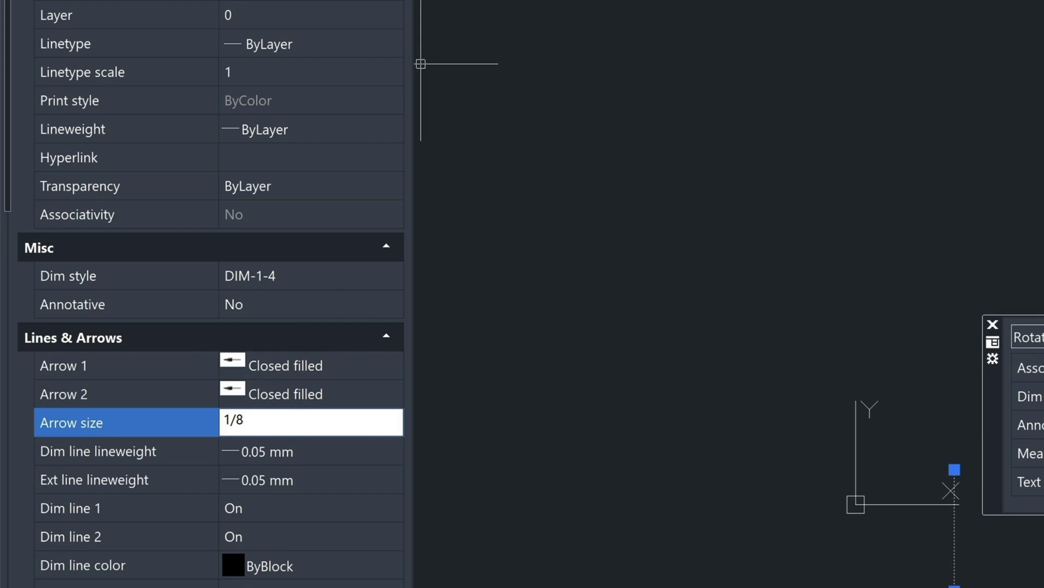
{"action": "key", "text": "Return"}
{"action": "key", "text": "Escape"}
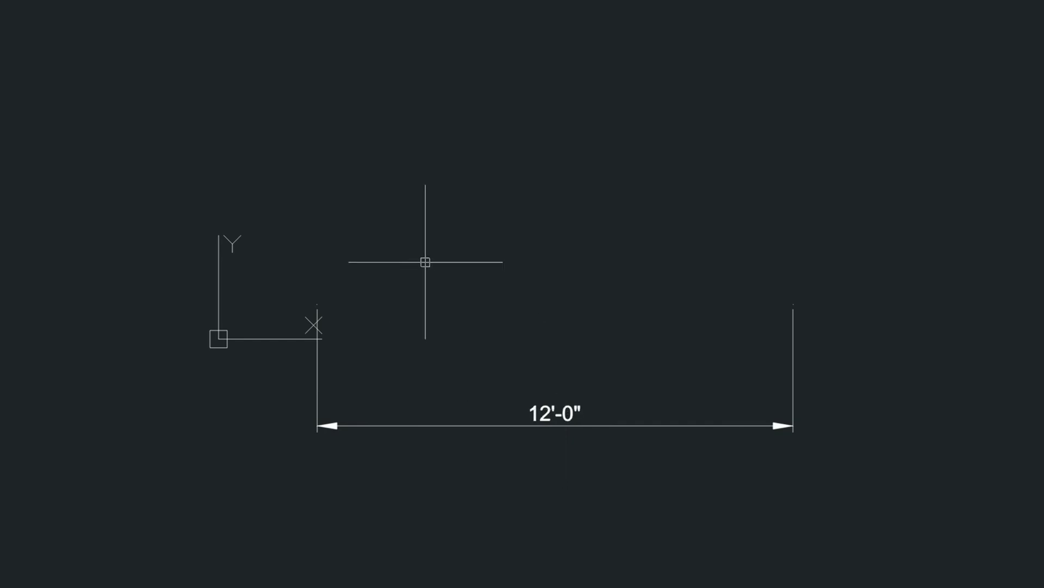
{"action": "type", "text": "DLI"}
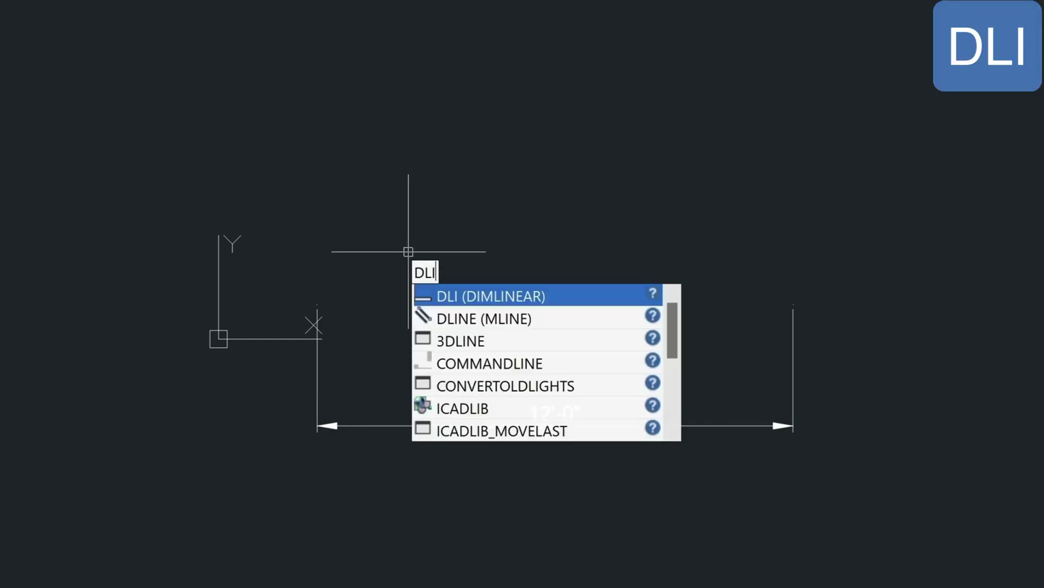
{"action": "key", "text": "Return"}
{"action": "left_click", "coordinate": [322, 130]}
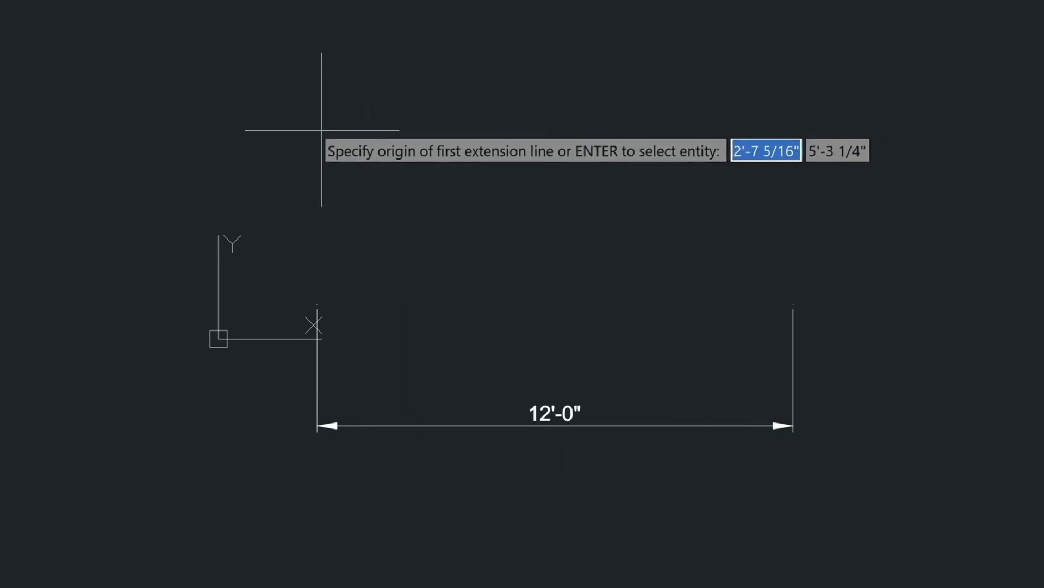
{"action": "left_click", "coordinate": [781, 130]}
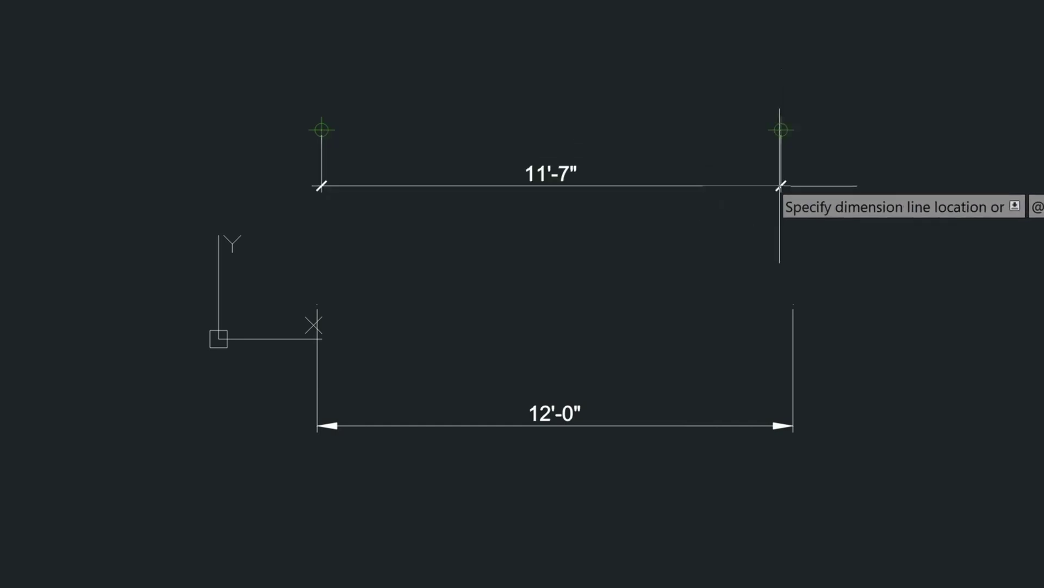
{"action": "left_click", "coordinate": [780, 185]}
{"action": "left_click", "coordinate": [703, 228]}
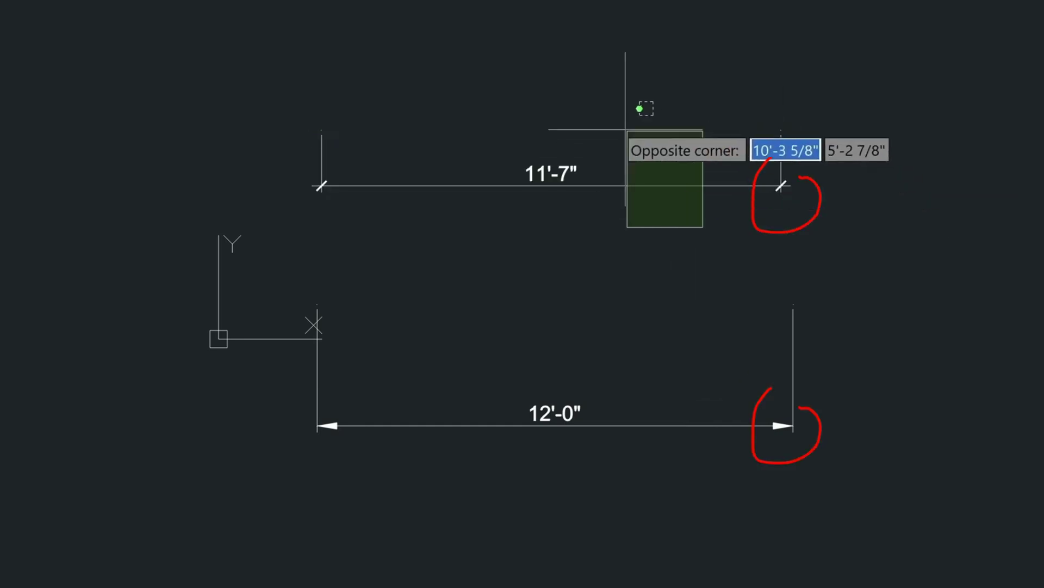
{"action": "left_click", "coordinate": [584, 125]}
{"action": "type", "text": "e"}
{"action": "key", "text": "Return"}
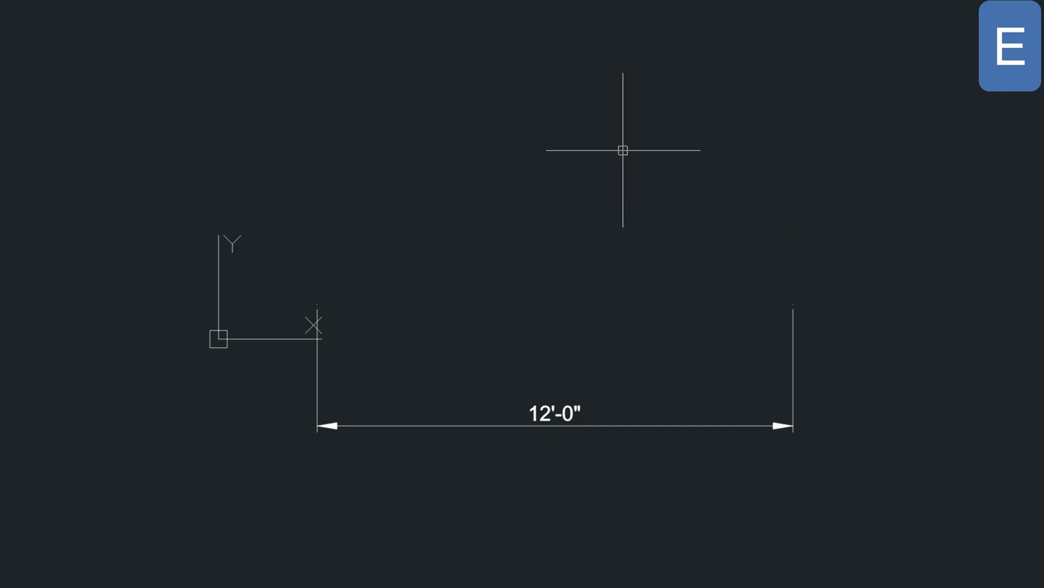
{"action": "left_click", "coordinate": [317, 360]}
Save the 12'-0" dimension's settings as a new style named DIM-1-4-ARROW.
{"action": "right_click", "coordinate": [317, 360]}
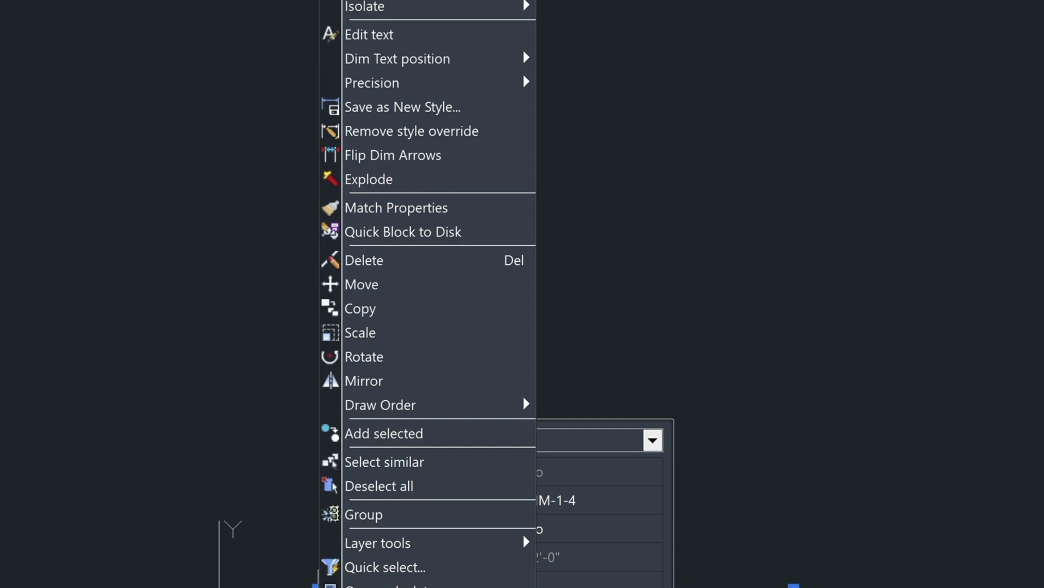
{"action": "left_click", "coordinate": [377, 108]}
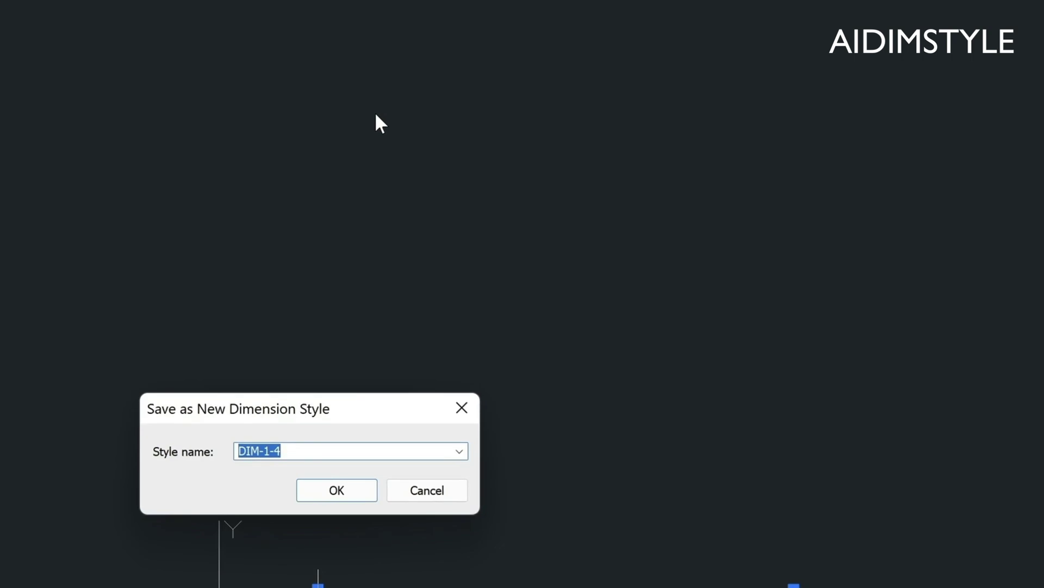
{"action": "key", "text": "End"}
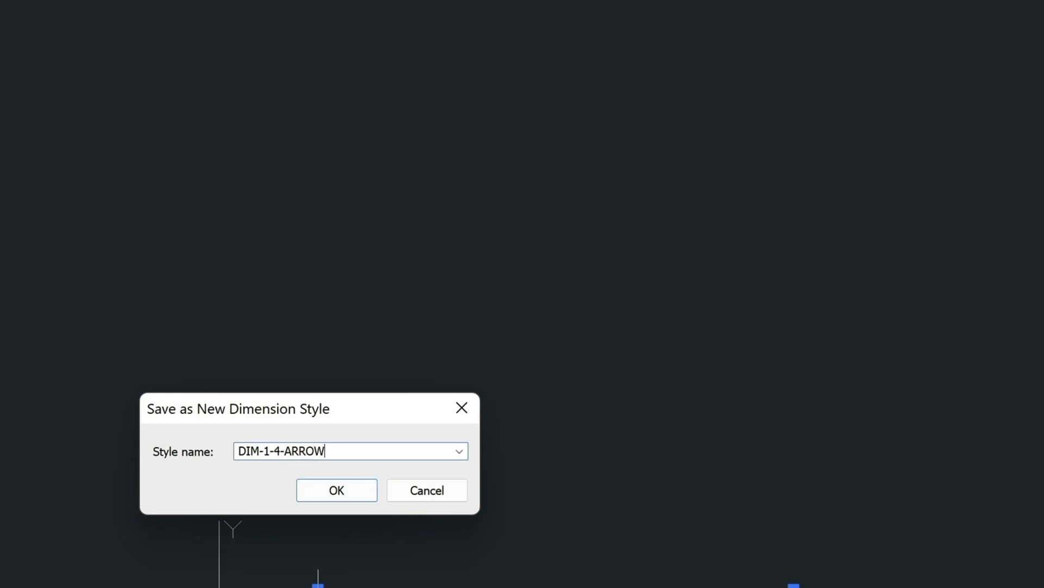
{"action": "key", "text": "Return"}
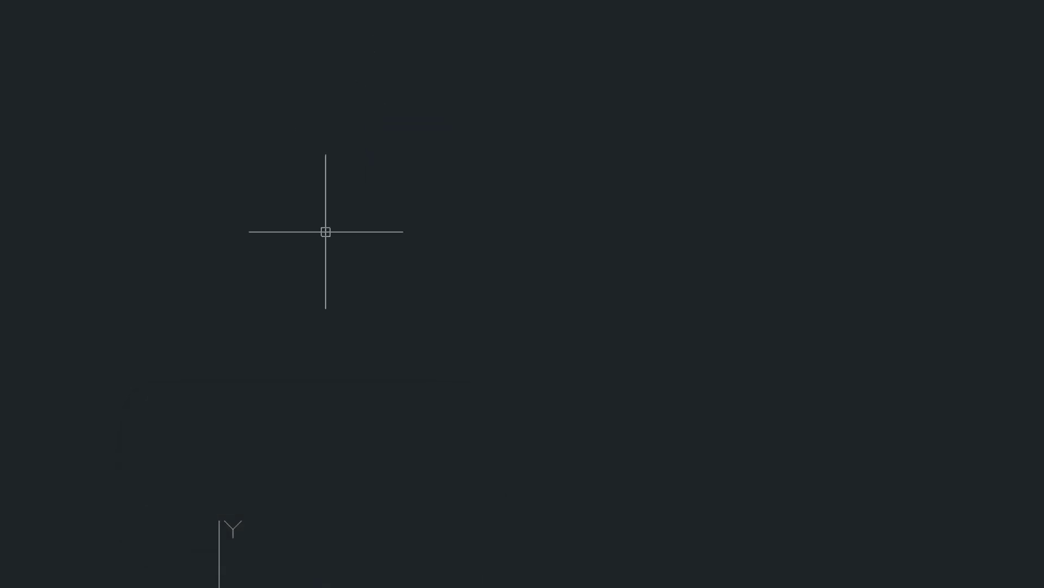
Make DIM-1-4-ARROW the current style and enable its Annotative option.
{"action": "type", "text": "D"}
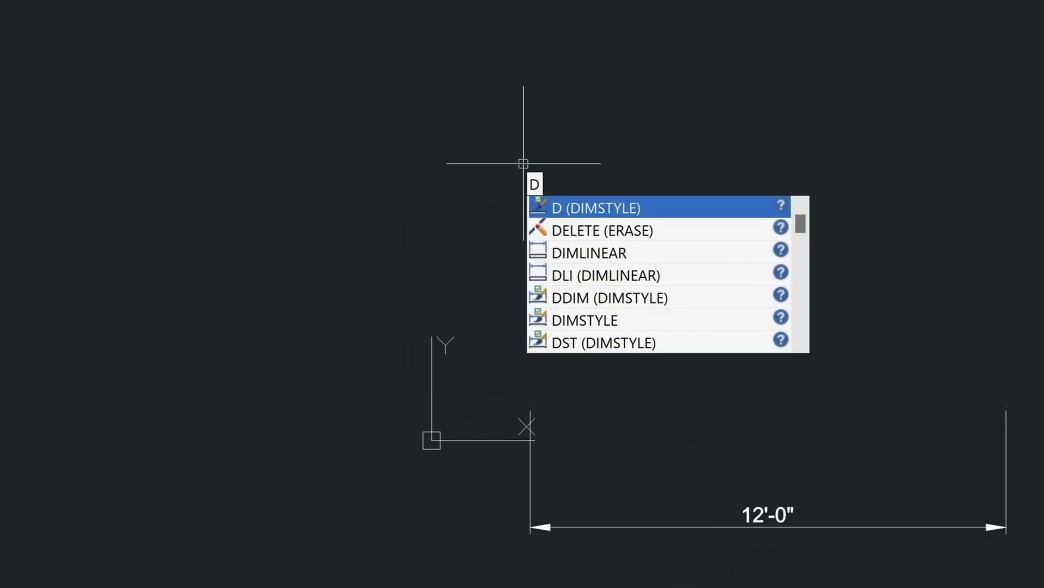
{"action": "key", "text": "Return"}
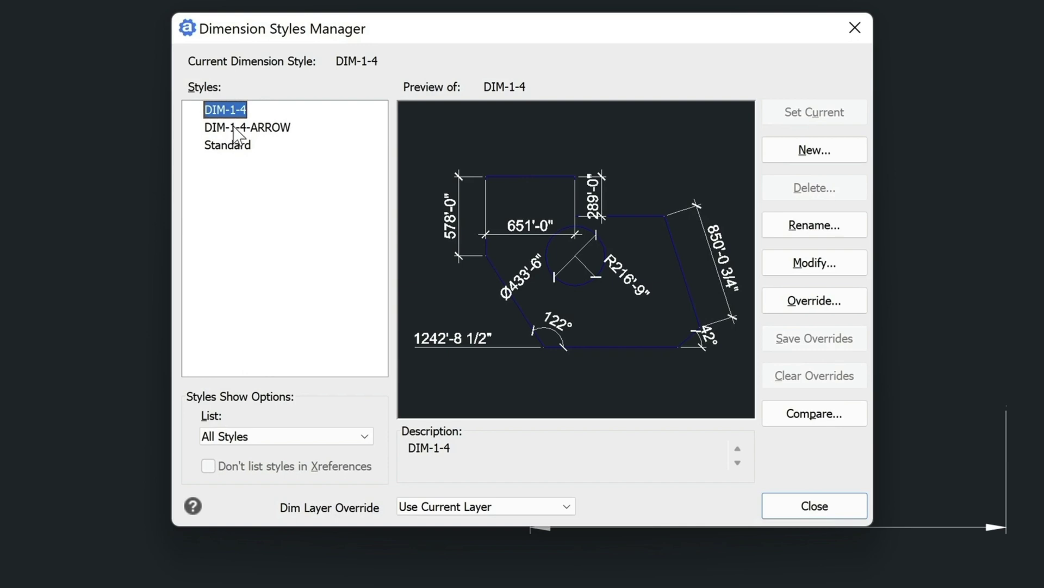
{"action": "double_click", "coordinate": [234, 130]}
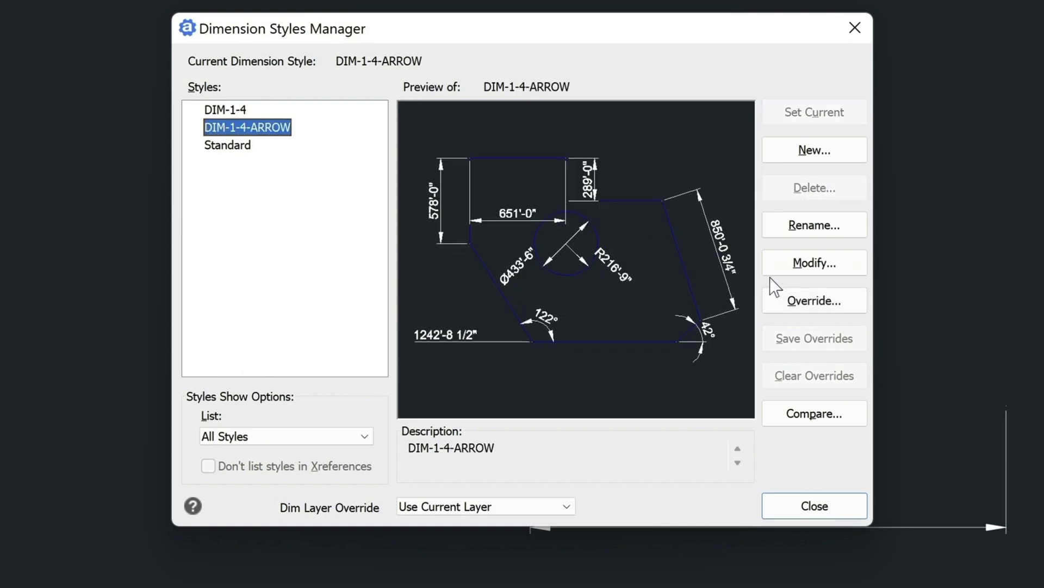
{"action": "left_click", "coordinate": [833, 267]}
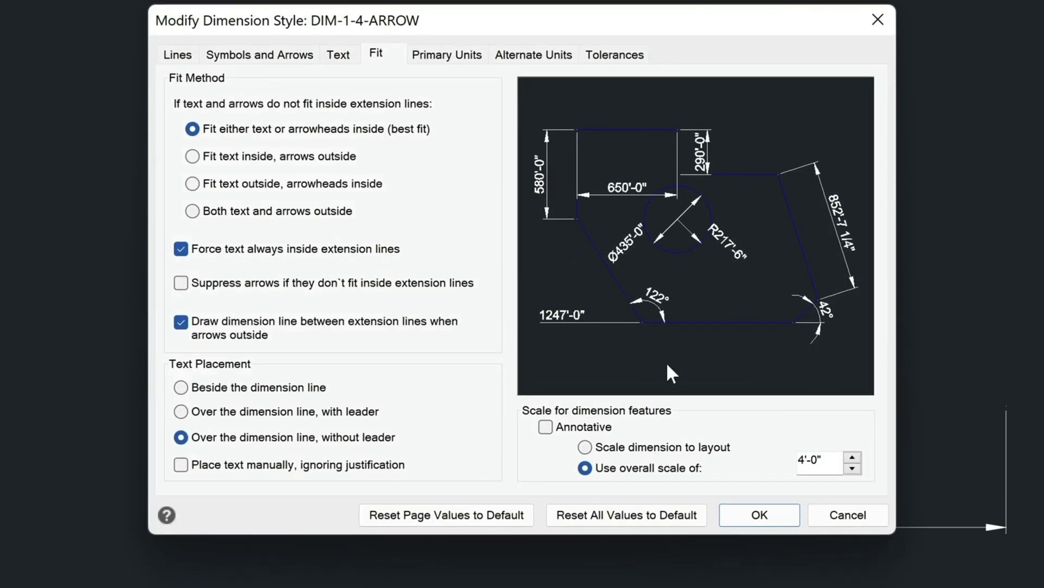
{"action": "left_click", "coordinate": [546, 427]}
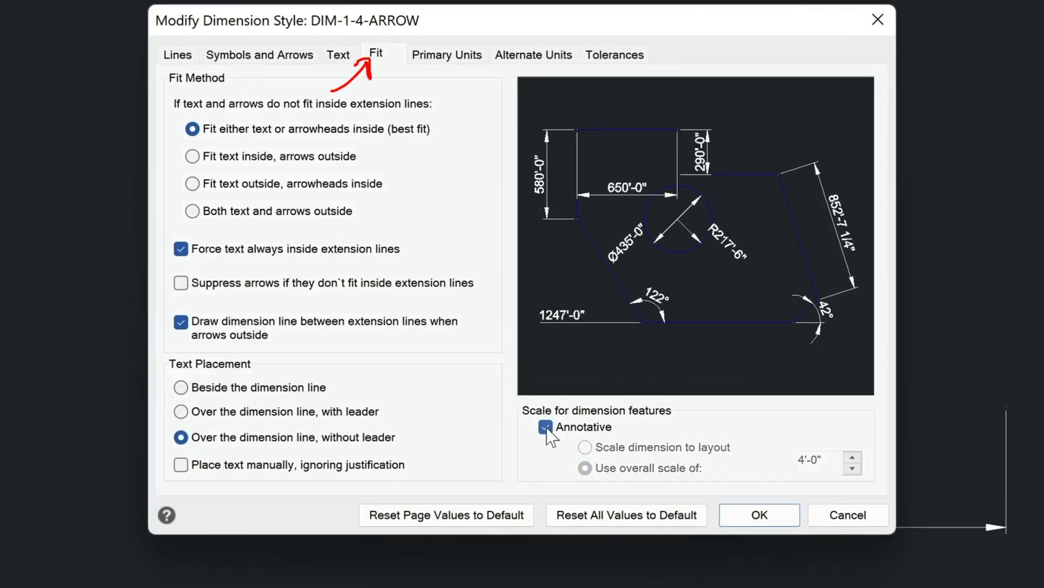
{"action": "left_click", "coordinate": [772, 516]}
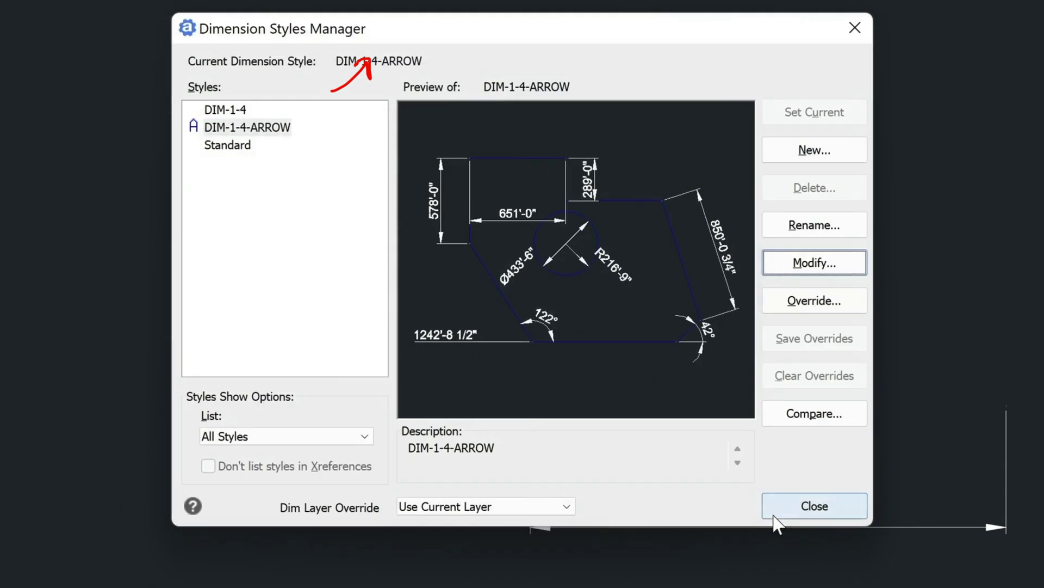
{"action": "left_click", "coordinate": [824, 507]}
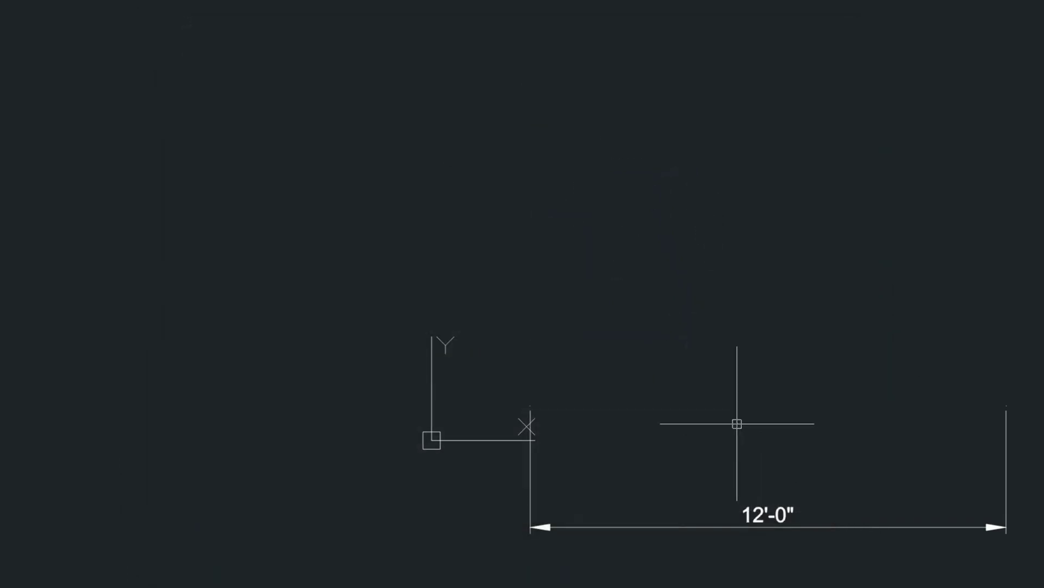
{"action": "left_click", "coordinate": [530, 474]}
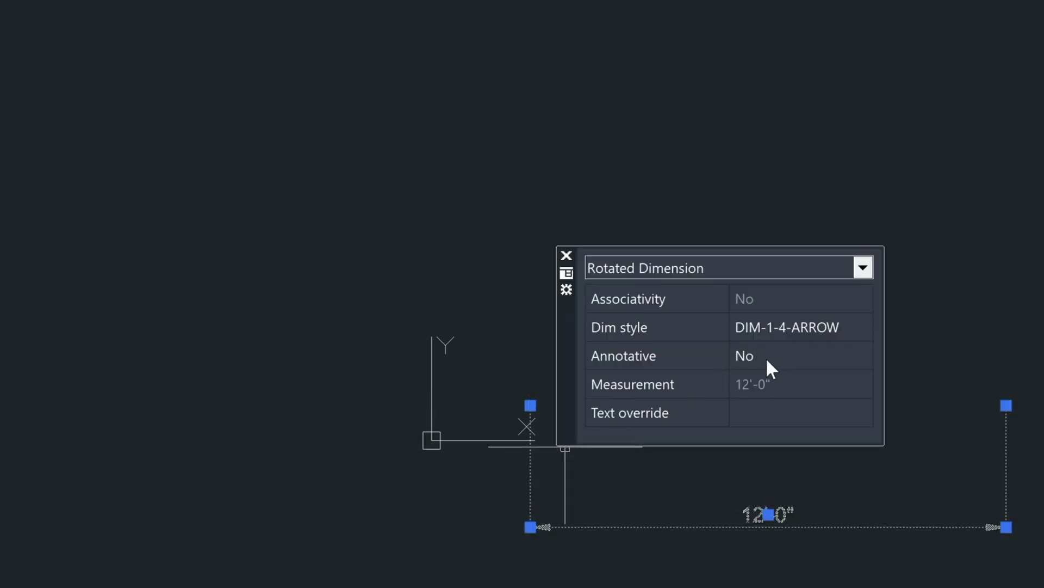
{"action": "key", "text": "Escape"}
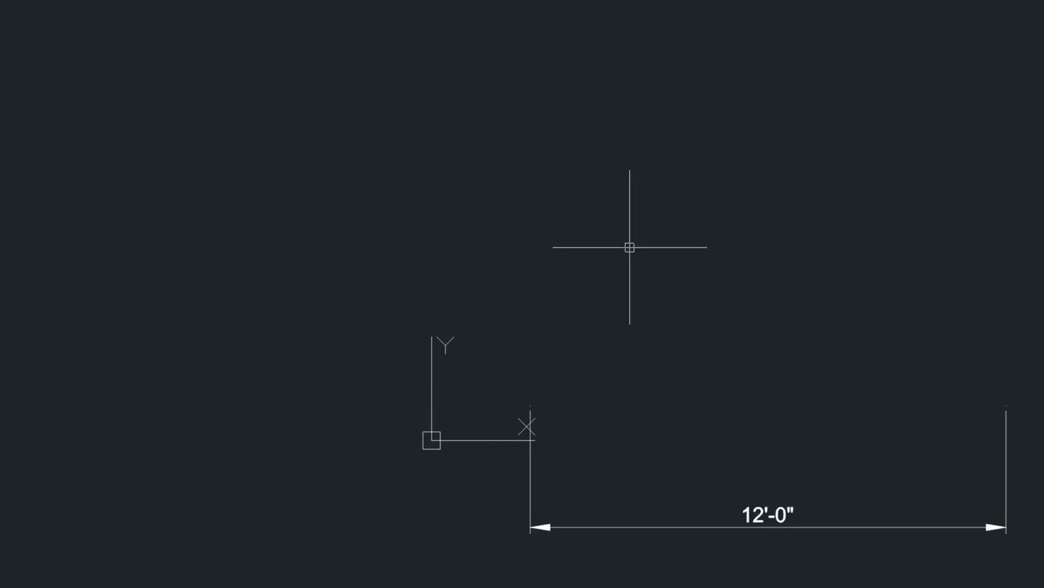
{"action": "type", "text": "d"}
{"action": "key", "text": "Return"}
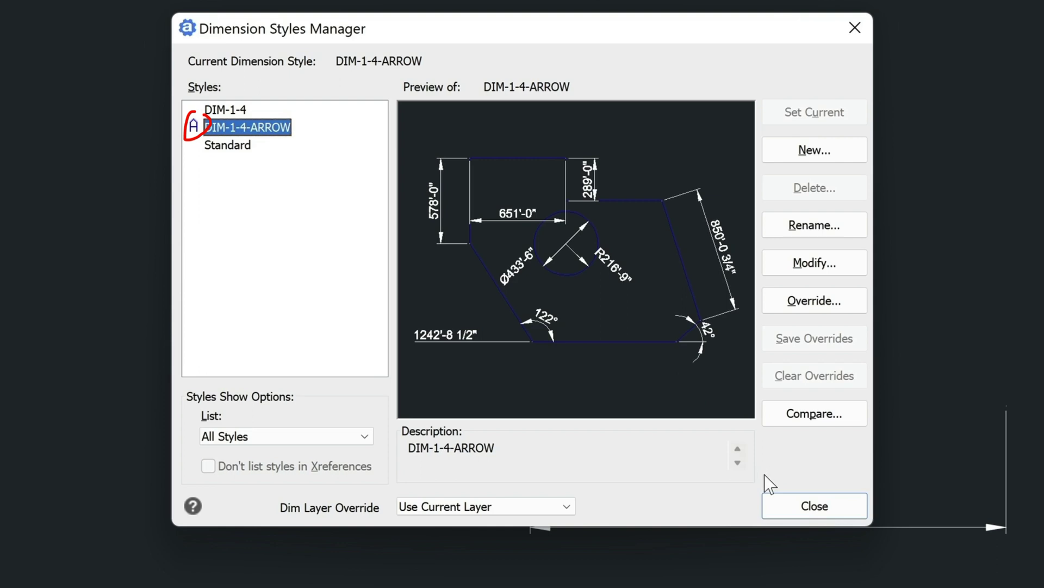
{"action": "left_click", "coordinate": [819, 514]}
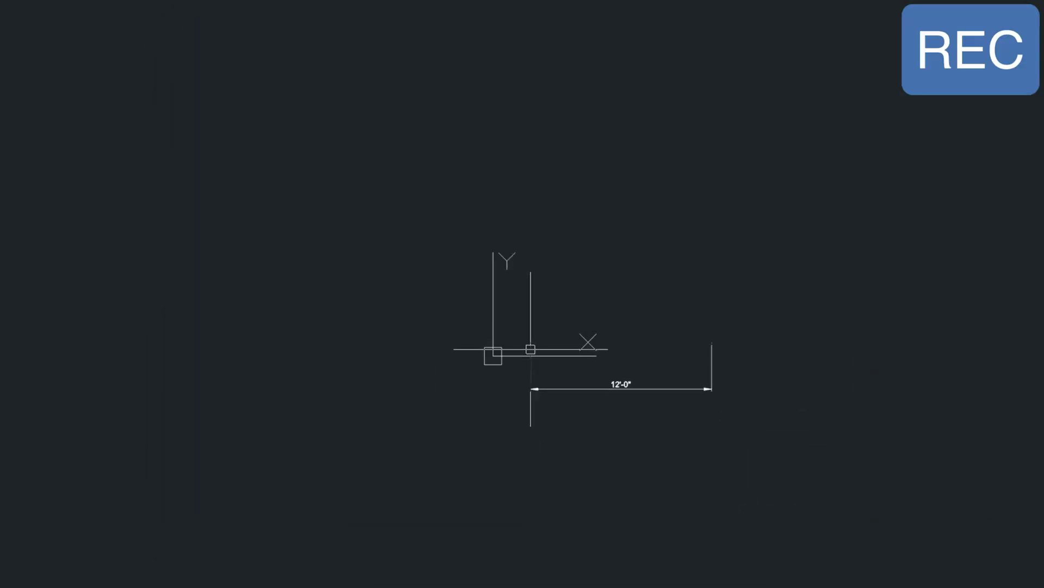
Draw a 10' by 10' square with the rectangle command.
{"action": "type", "text": "REC"}
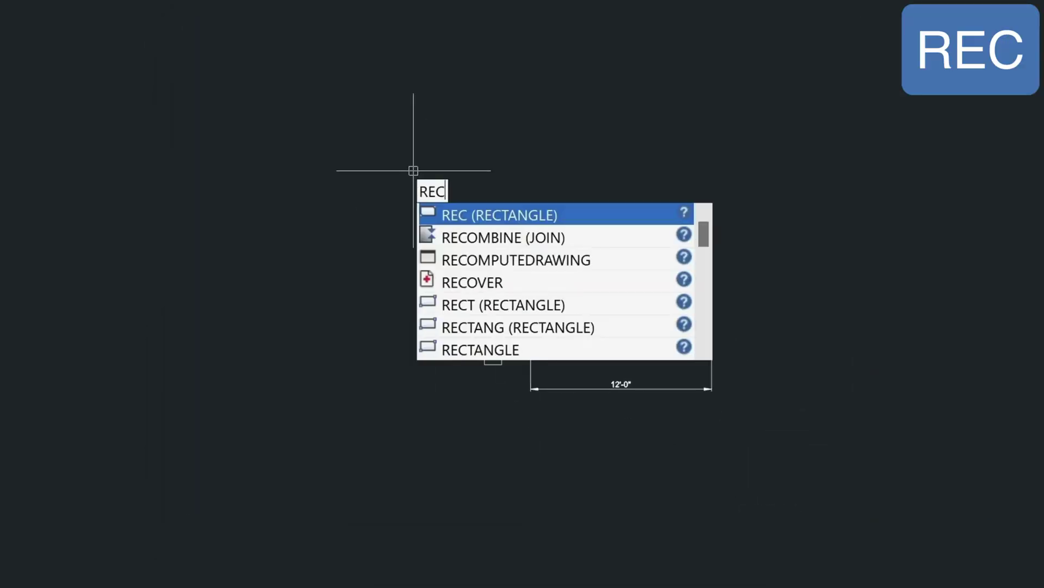
{"action": "key", "text": "Return"}
{"action": "left_click", "coordinate": [340, 122]}
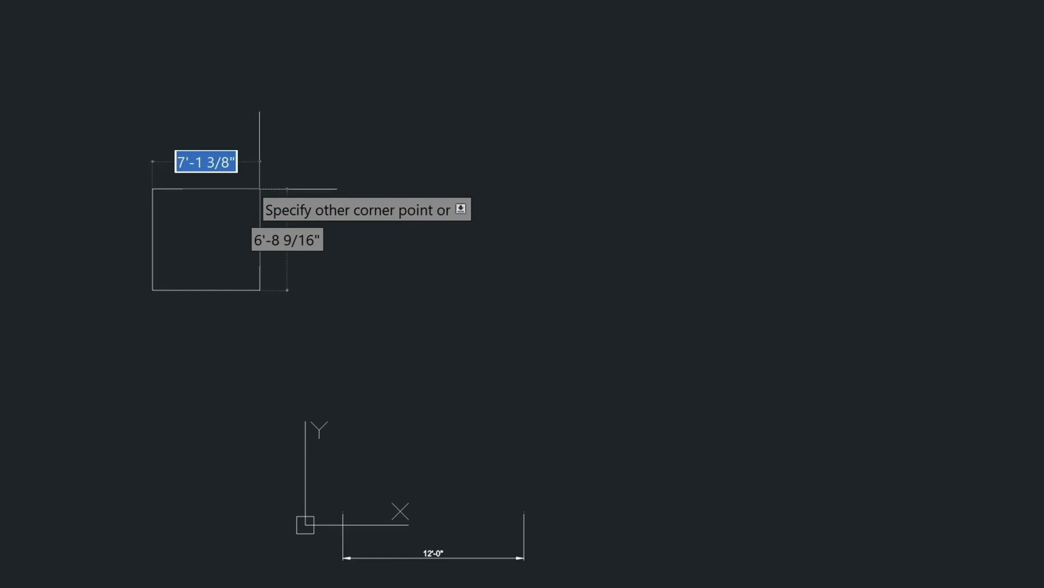
{"action": "type", "text": "10'"}
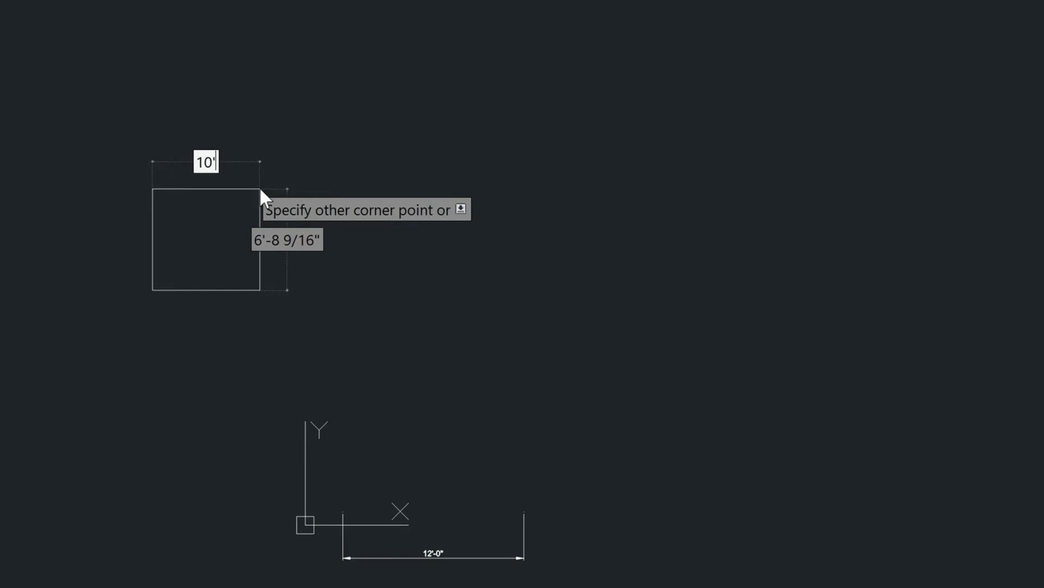
{"action": "key", "text": "Tab"}
{"action": "type", "text": "10'"}
{"action": "key", "text": "Return"}
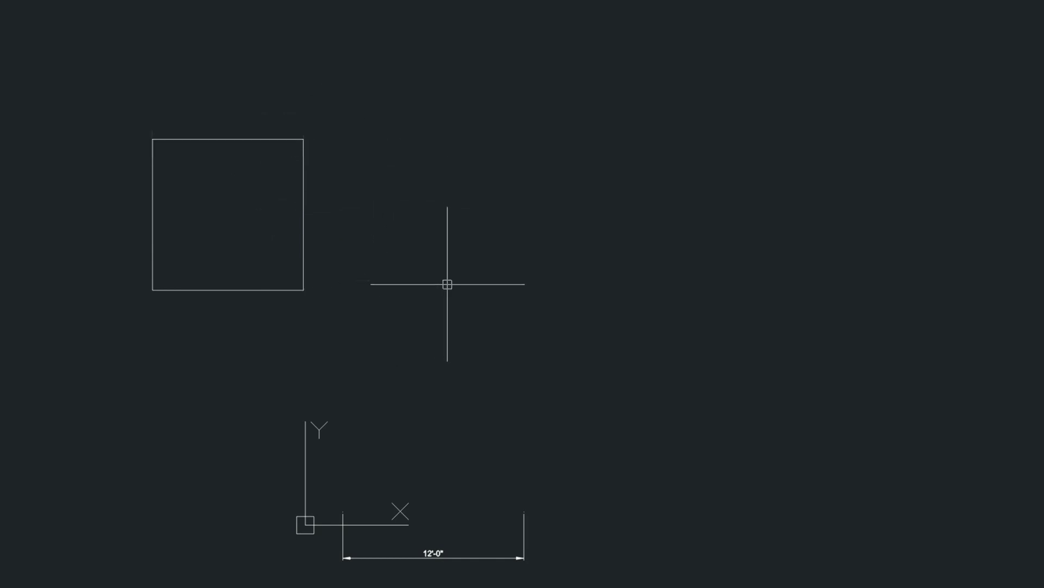
Draw a 25' by 28' rectangle beside the square.
{"action": "type", "text": "REC"}
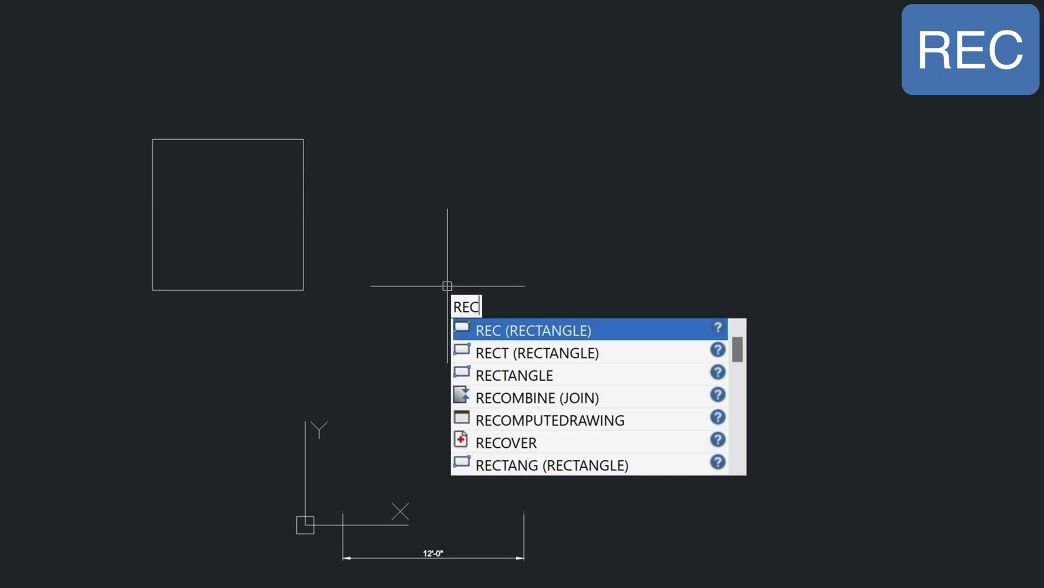
{"action": "key", "text": "Return"}
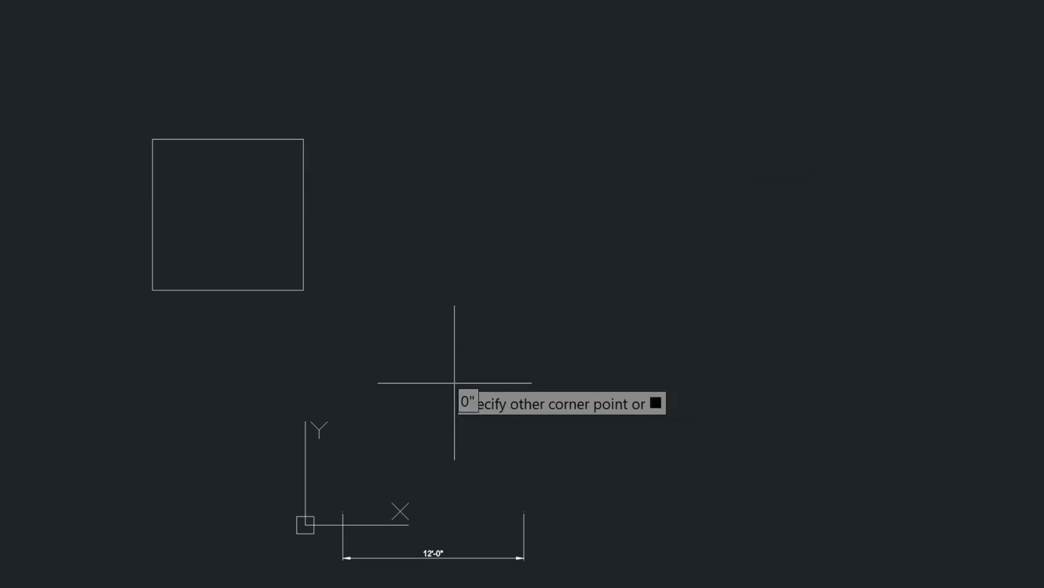
{"action": "left_click", "coordinate": [455, 383]}
{"action": "type", "text": "25'"}
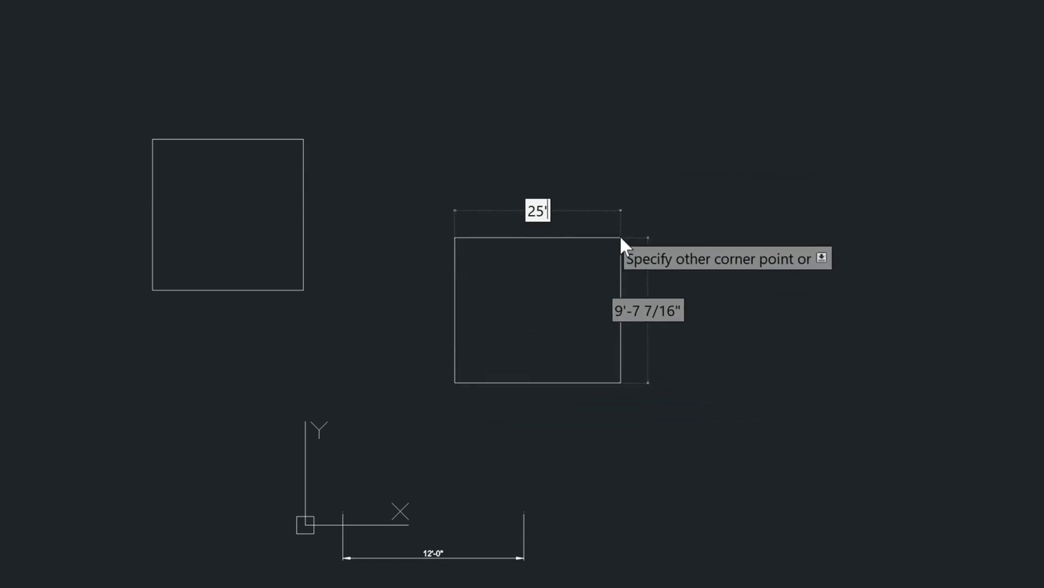
{"action": "key", "text": "Tab"}
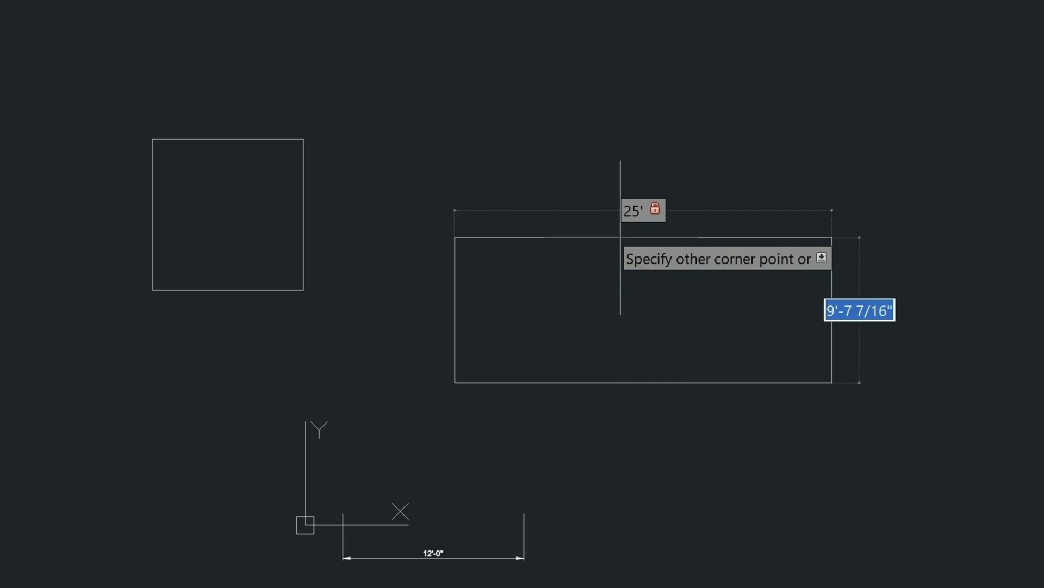
{"action": "type", "text": "28'"}
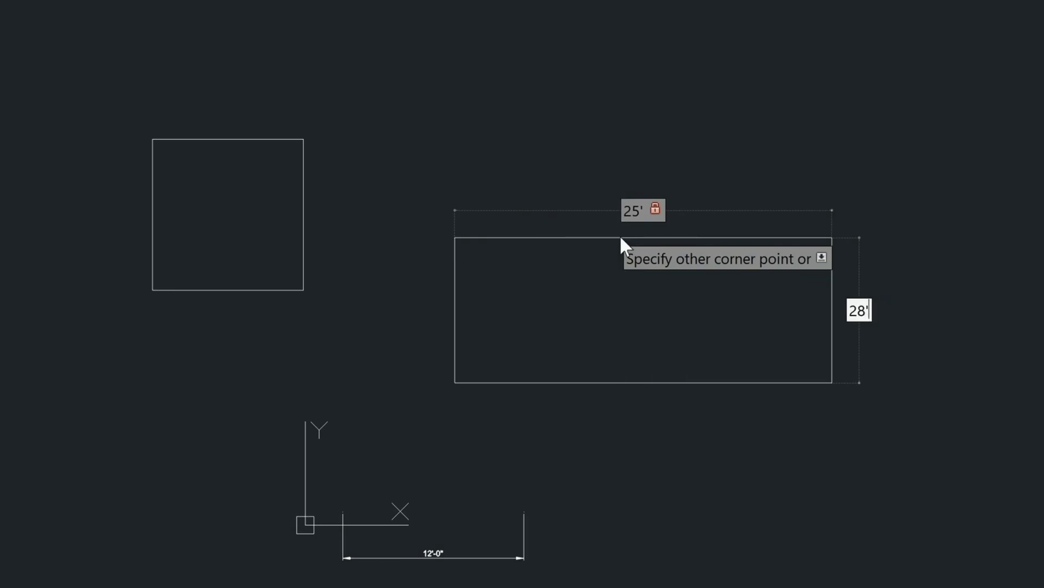
{"action": "key", "text": "Return"}
On Layout1, zoom the viewport to show the square, rectangle and 12'-0" dimension.
{"action": "scroll", "coordinate": [651, 248], "scroll_direction": "down", "scroll_amount": 1}
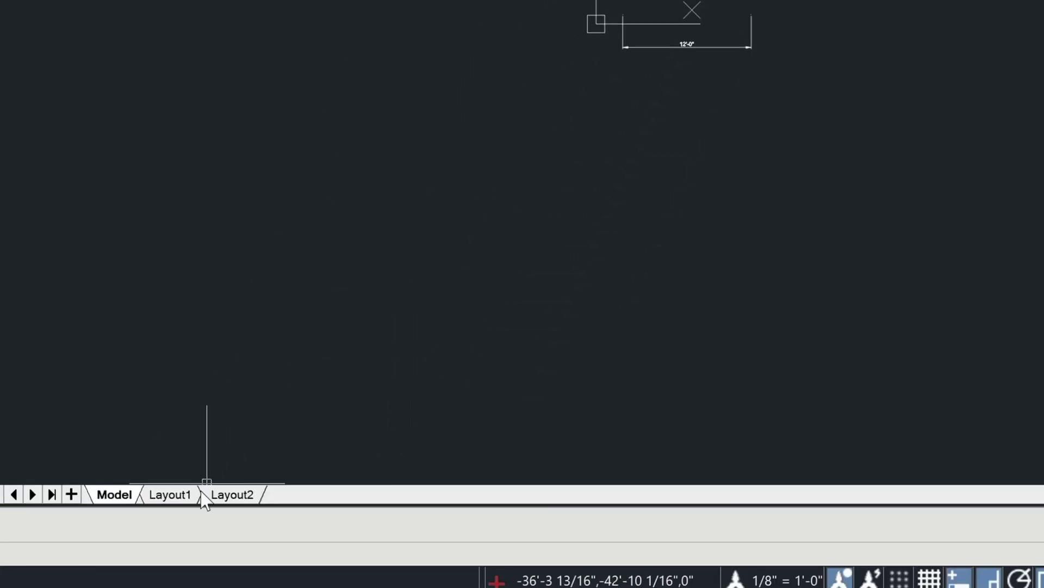
{"action": "left_click", "coordinate": [175, 493]}
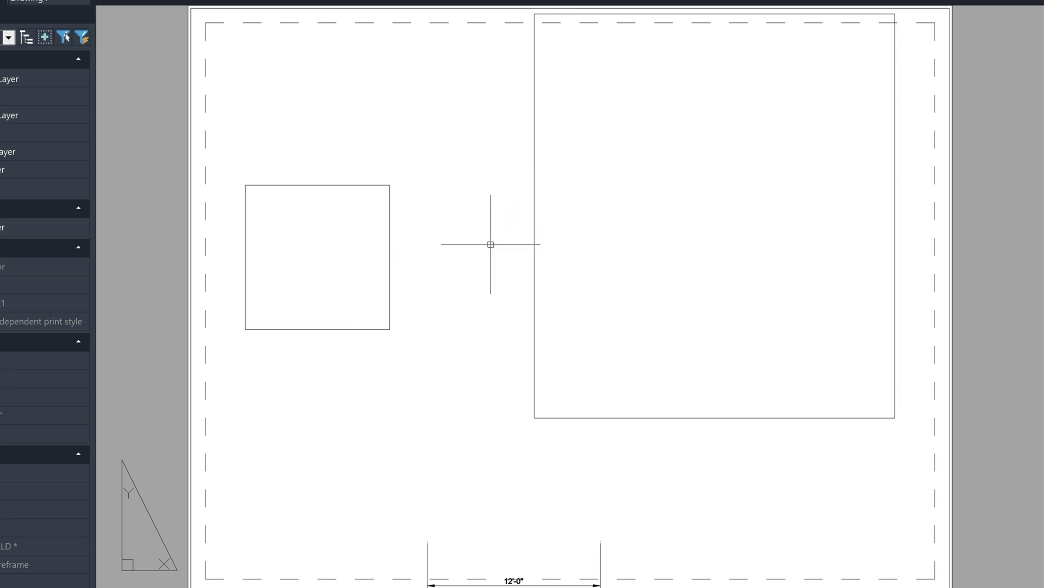
{"action": "scroll", "coordinate": [475, 255], "scroll_direction": "down", "scroll_amount": 2}
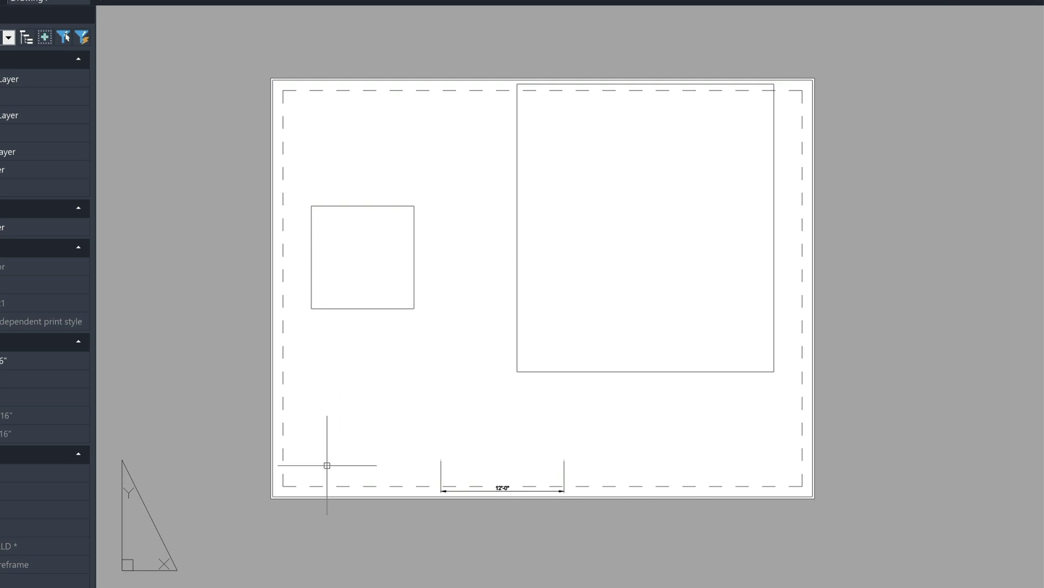
{"action": "left_click", "coordinate": [307, 496]}
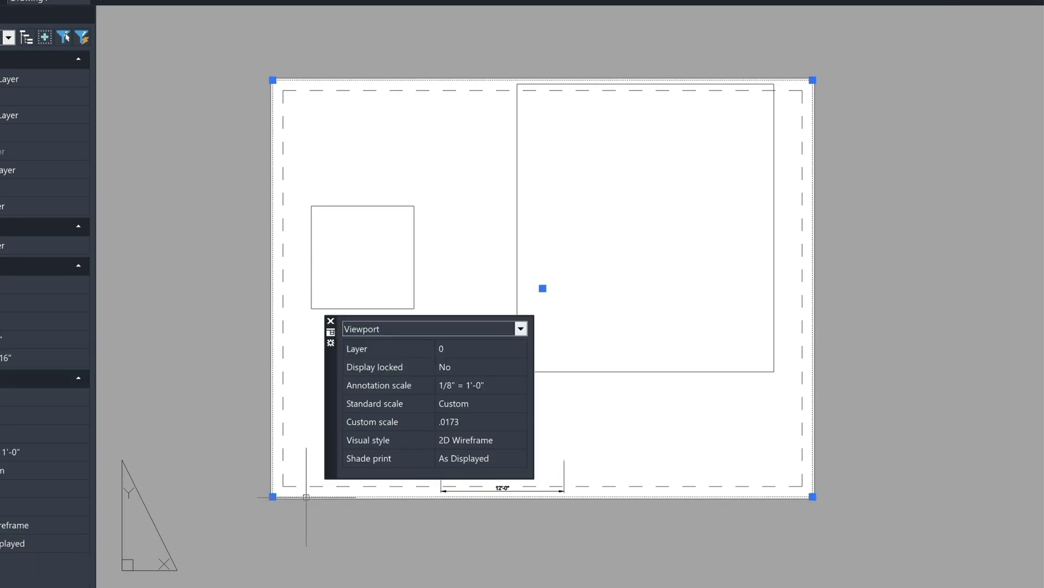
{"action": "double_click", "coordinate": [452, 169]}
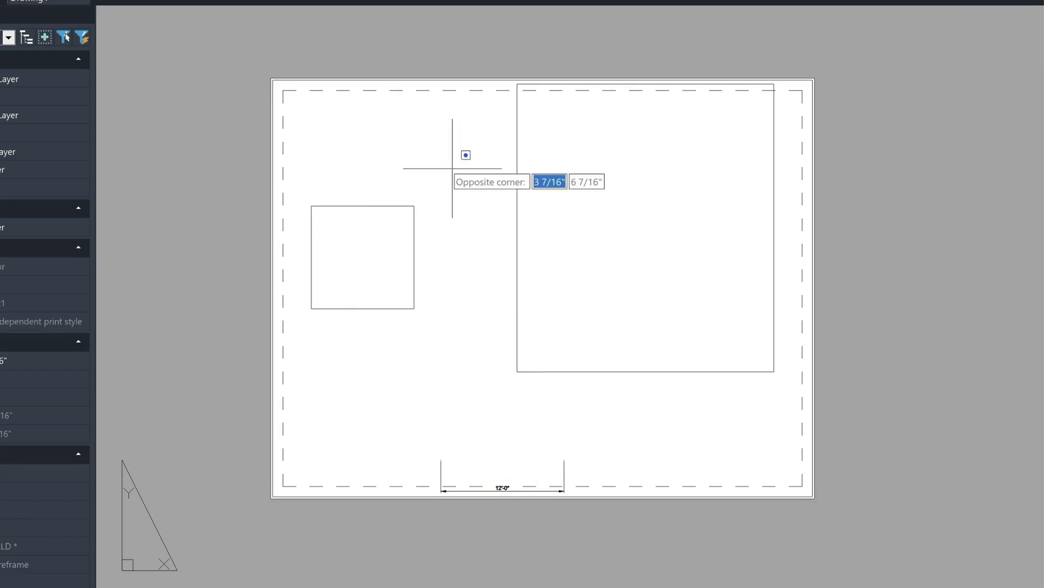
{"action": "scroll", "coordinate": [466, 205], "scroll_direction": "down", "scroll_amount": 2}
{"action": "scroll", "coordinate": [467, 206], "scroll_direction": "up", "scroll_amount": 2}
{"action": "scroll", "coordinate": [467, 205], "scroll_direction": "down", "scroll_amount": 1}
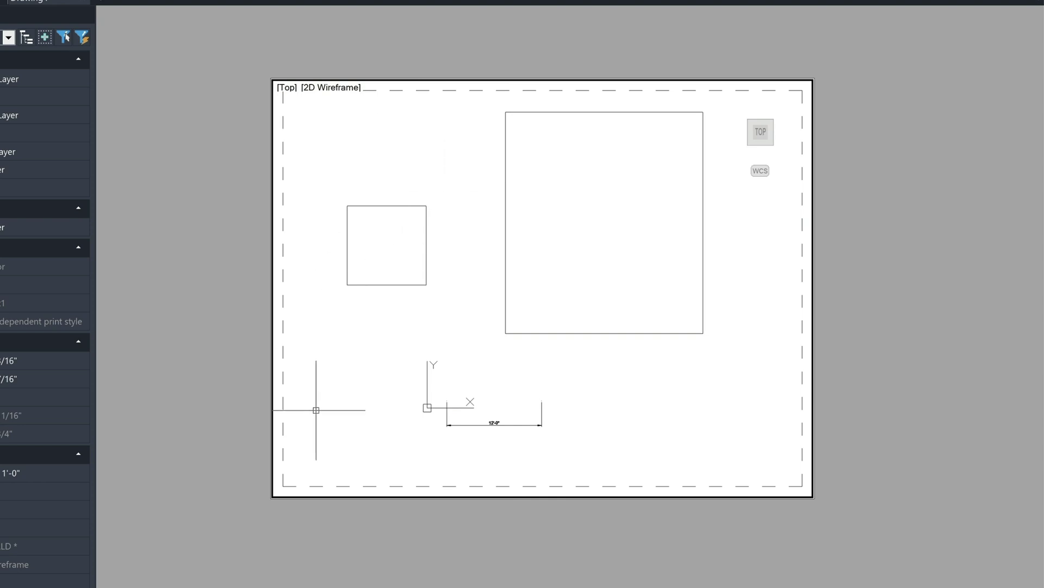
{"action": "type", "text": "s"}
{"action": "key", "text": "Return"}
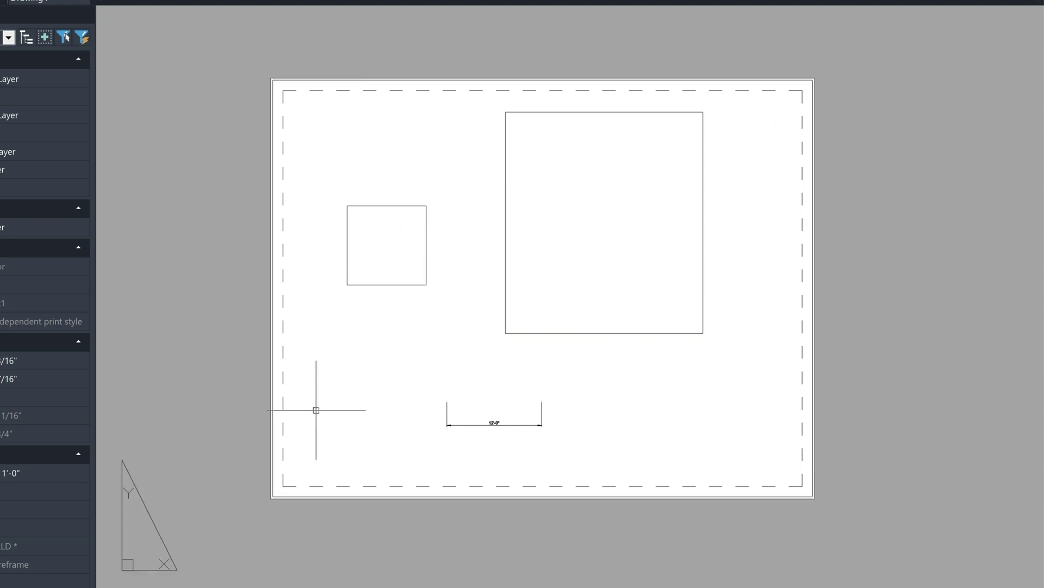
Erase the existing viewport and create a small top-left viewport and a large one beside it.
{"action": "left_click", "coordinate": [272, 485]}
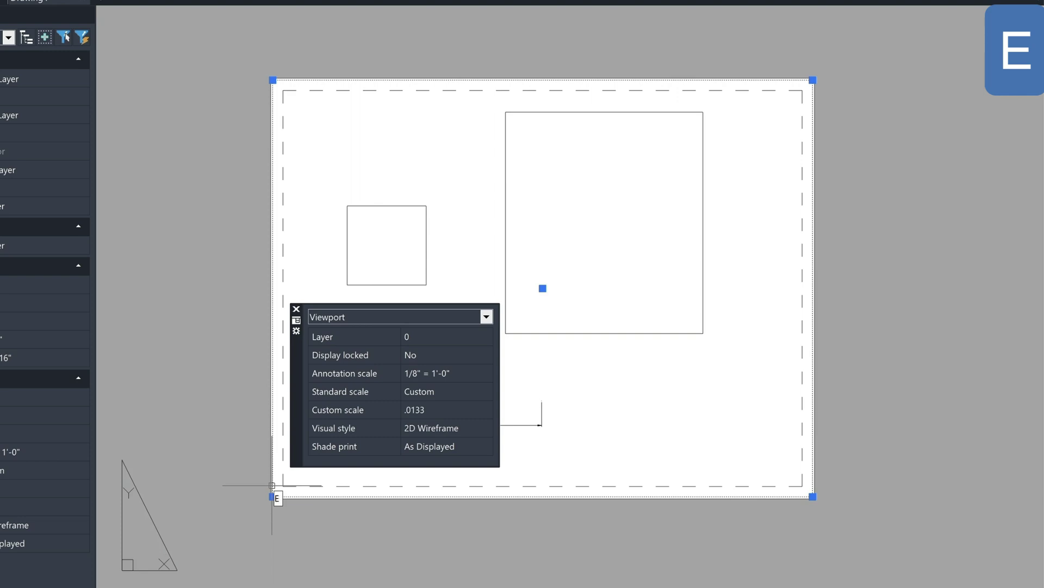
{"action": "key", "text": "Return"}
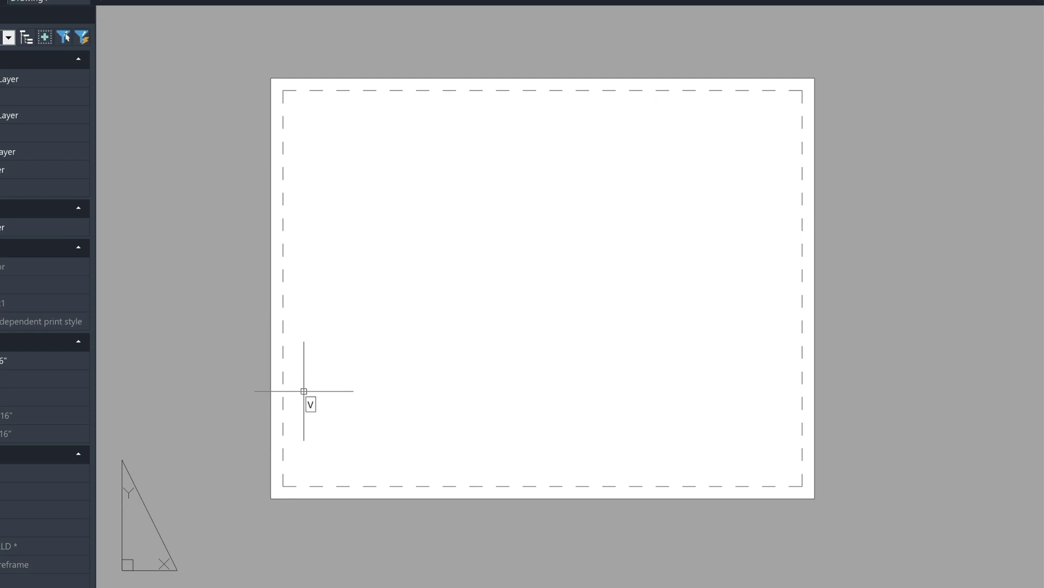
{"action": "type", "text": "VPO"}
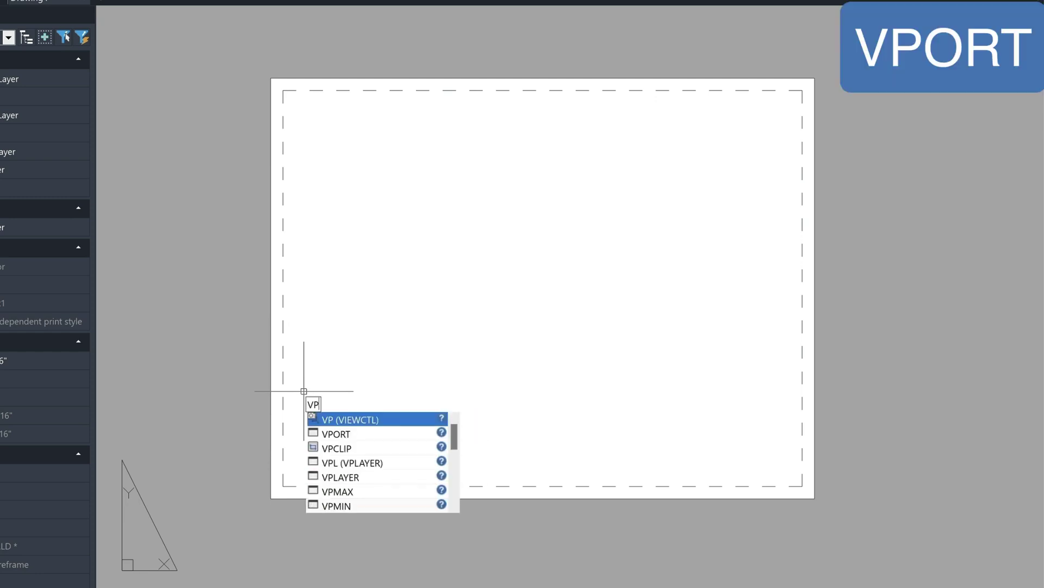
{"action": "key", "text": "Return"}
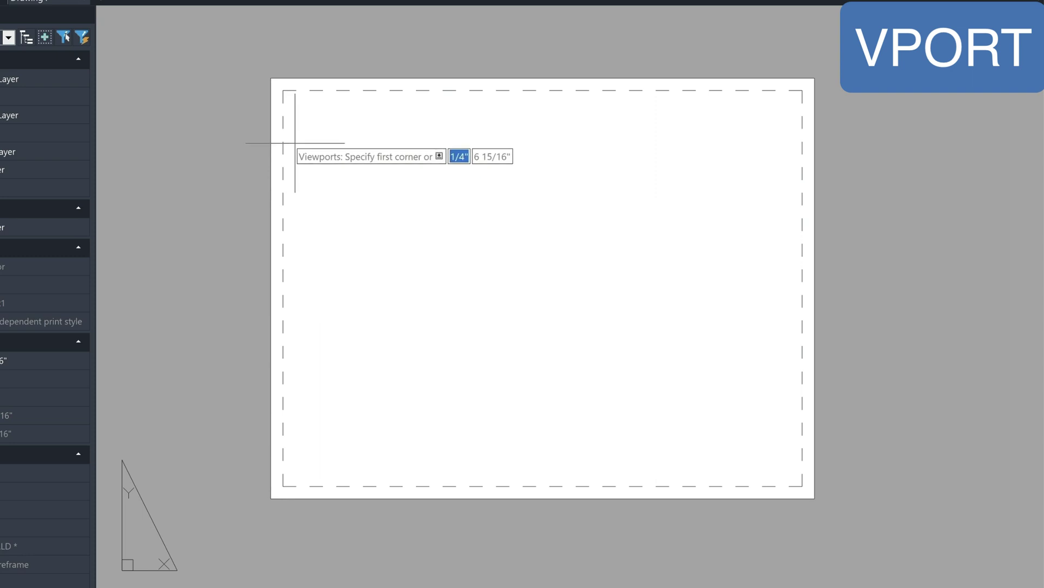
{"action": "left_click", "coordinate": [291, 103]}
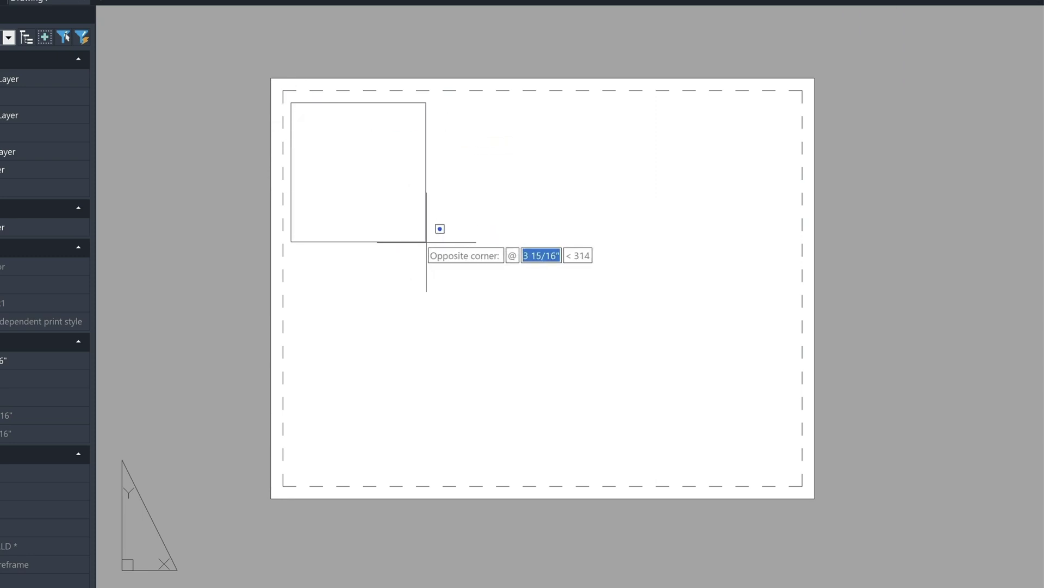
{"action": "left_click", "coordinate": [413, 222]}
{"action": "key", "text": "Return"}
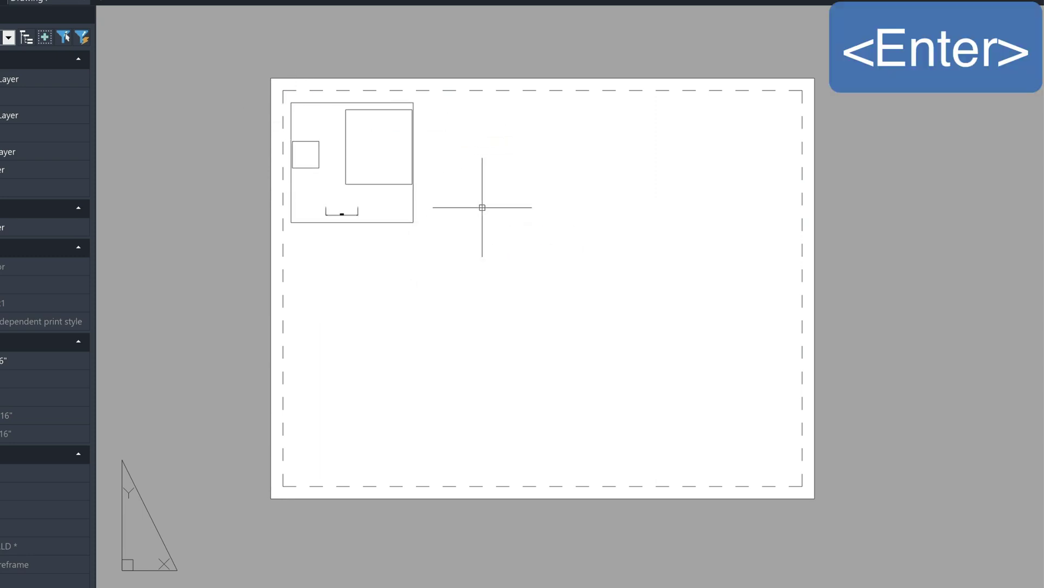
{"action": "left_click", "coordinate": [421, 102]}
{"action": "left_click", "coordinate": [792, 470]}
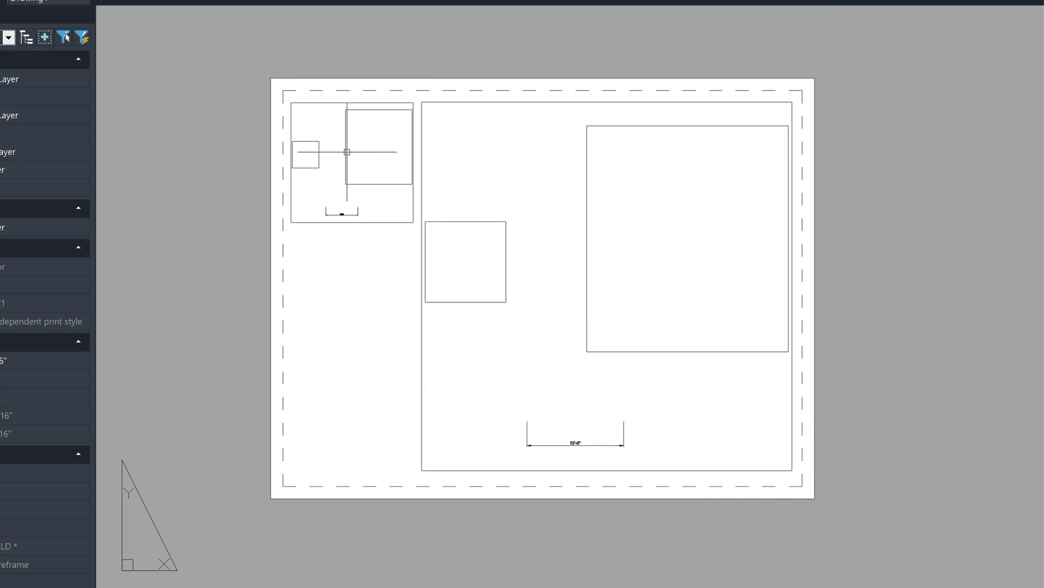
Scale the small viewport 1/8" = 1'-0" and the large 3/16" = 1'-0", panning the large view.
{"action": "double_click", "coordinate": [339, 172]}
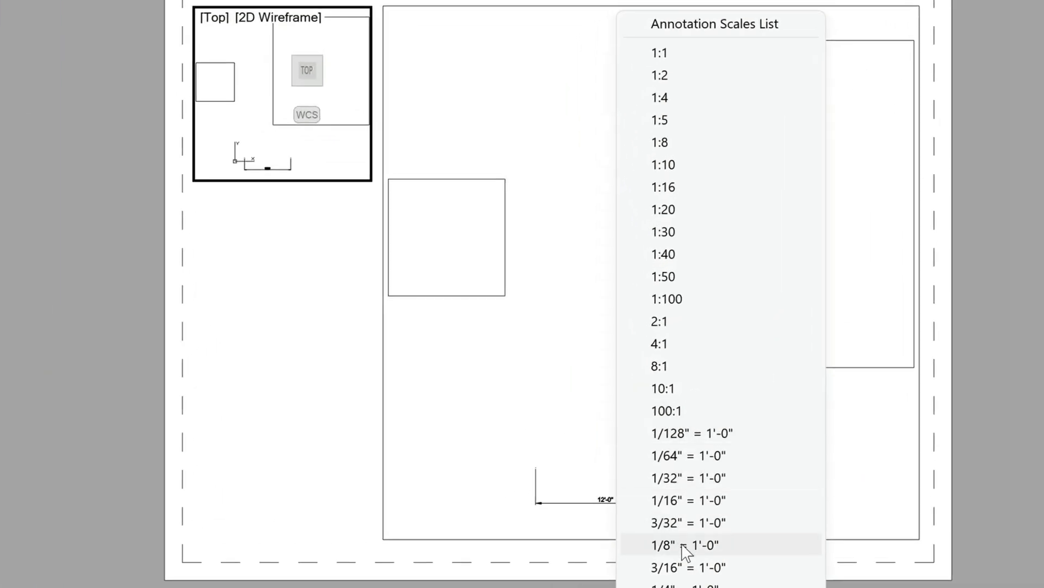
{"action": "left_click", "coordinate": [683, 545]}
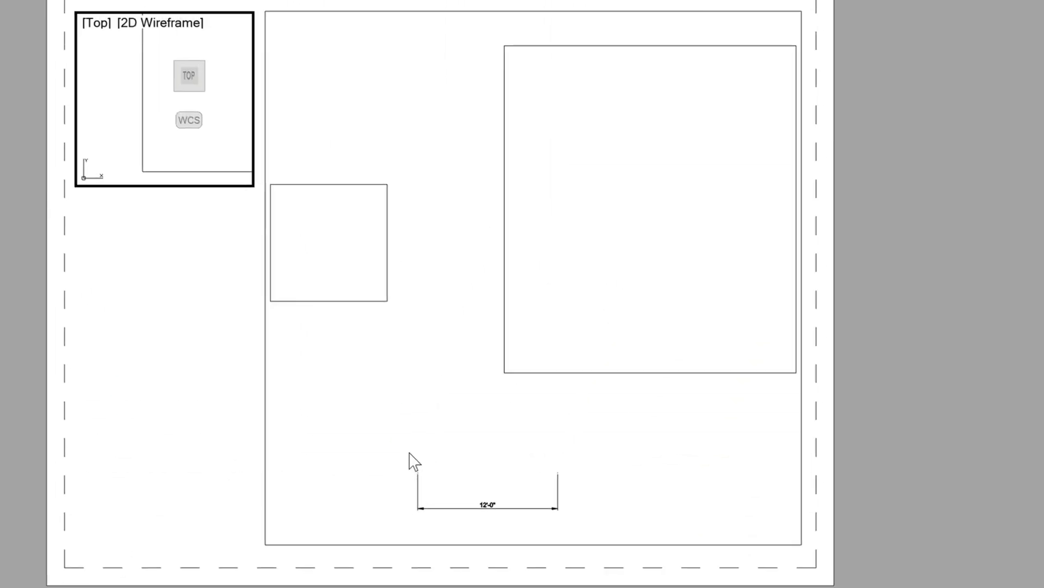
{"action": "left_click", "coordinate": [422, 389]}
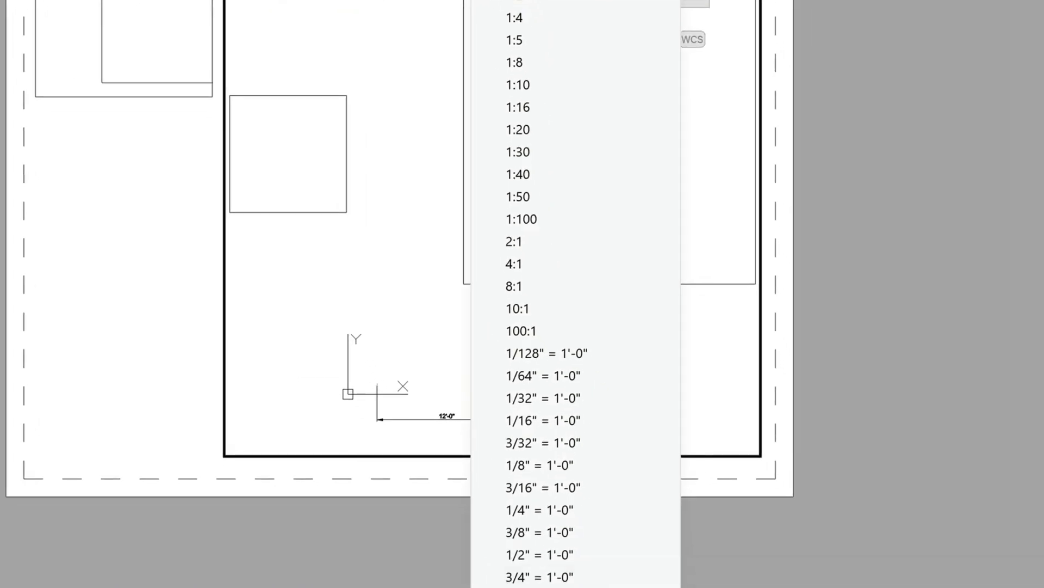
{"action": "left_click", "coordinate": [538, 489]}
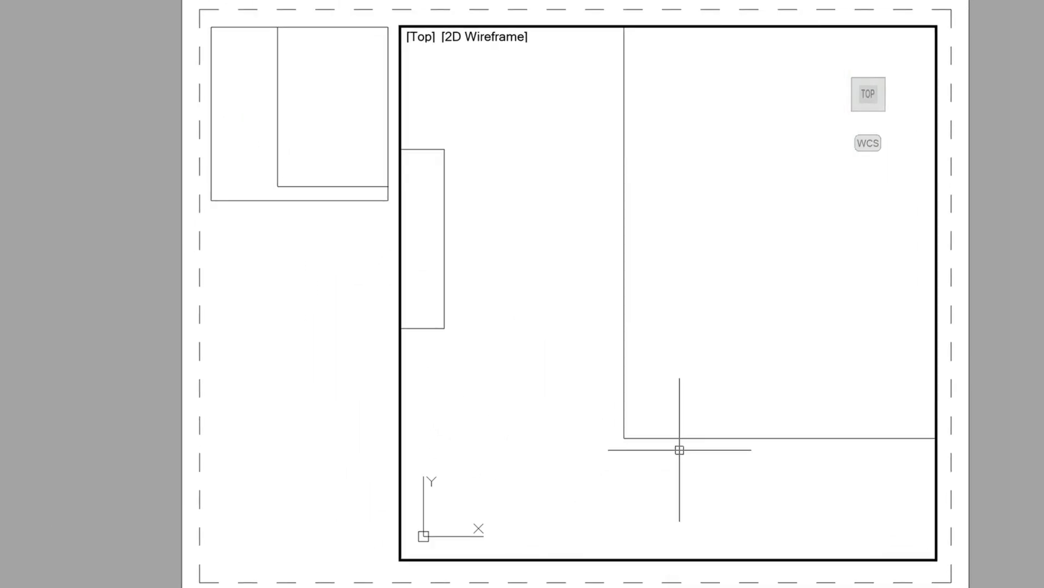
{"action": "type", "text": "p"}
{"action": "key", "text": "Return"}
{"action": "mouse_move", "coordinate": [732, 309]}
{"action": "left_mouse_down"}
{"action": "mouse_move", "coordinate": [632, 368]}
{"action": "mouse_move", "coordinate": [597, 336]}
{"action": "mouse_move", "coordinate": [611, 359]}
{"action": "left_mouse_up"}
{"action": "key", "text": "Escape"}
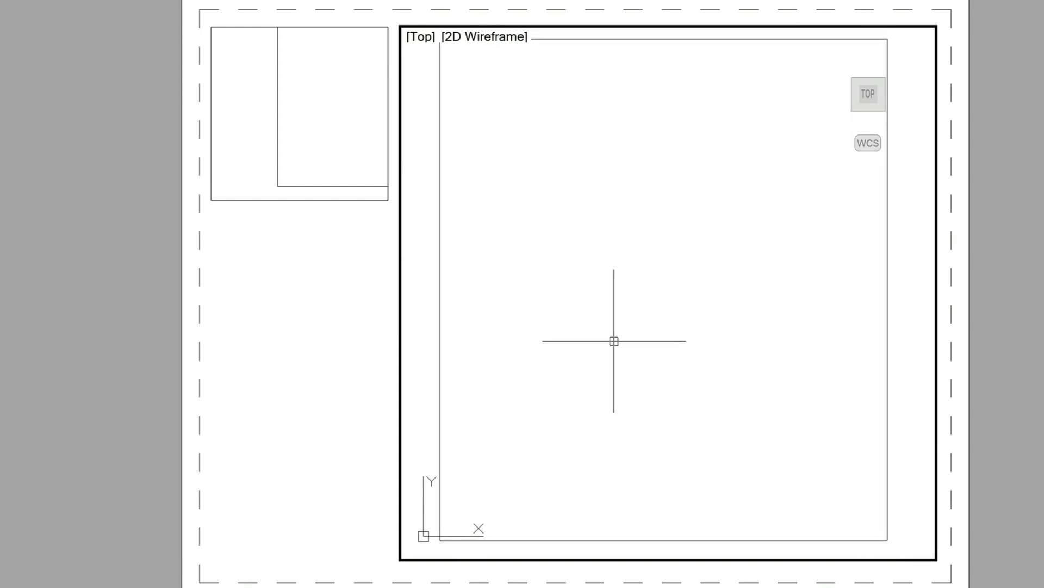
{"action": "double_click", "coordinate": [881, 384]}
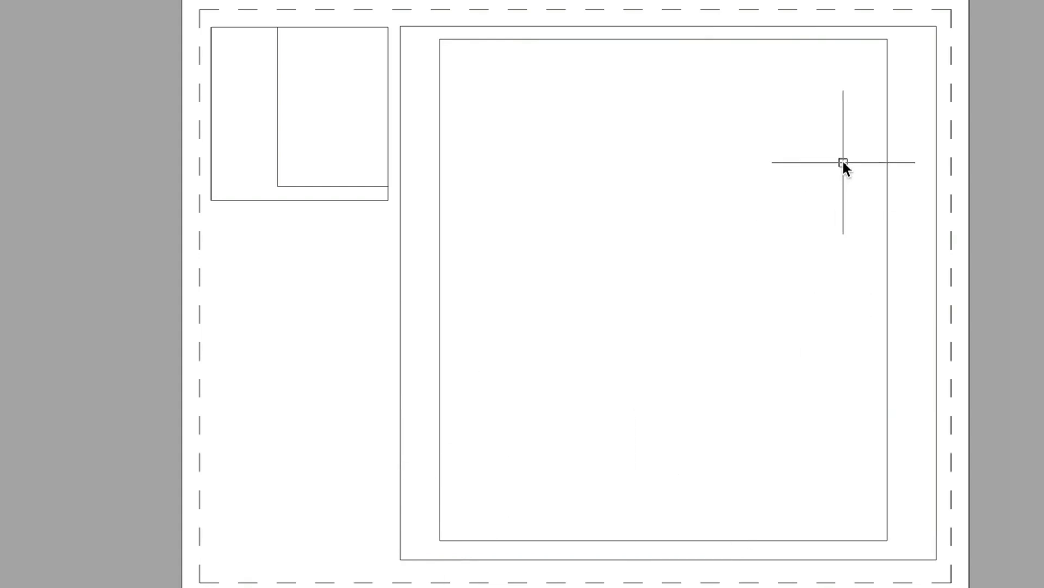
Pan the small viewport so the 10' square sits in its centre.
{"action": "double_click", "coordinate": [301, 133]}
{"action": "type", "text": "p"}
{"action": "key", "text": "Return"}
{"action": "mouse_move", "coordinate": [302, 133]}
{"action": "left_mouse_down"}
{"action": "mouse_move", "coordinate": [233, 140]}
{"action": "mouse_move", "coordinate": [343, 91]}
{"action": "mouse_move", "coordinate": [384, 164]}
{"action": "mouse_move", "coordinate": [376, 174]}
{"action": "left_mouse_up"}
{"action": "key", "text": "Escape"}
{"action": "left_click", "coordinate": [520, 187]}
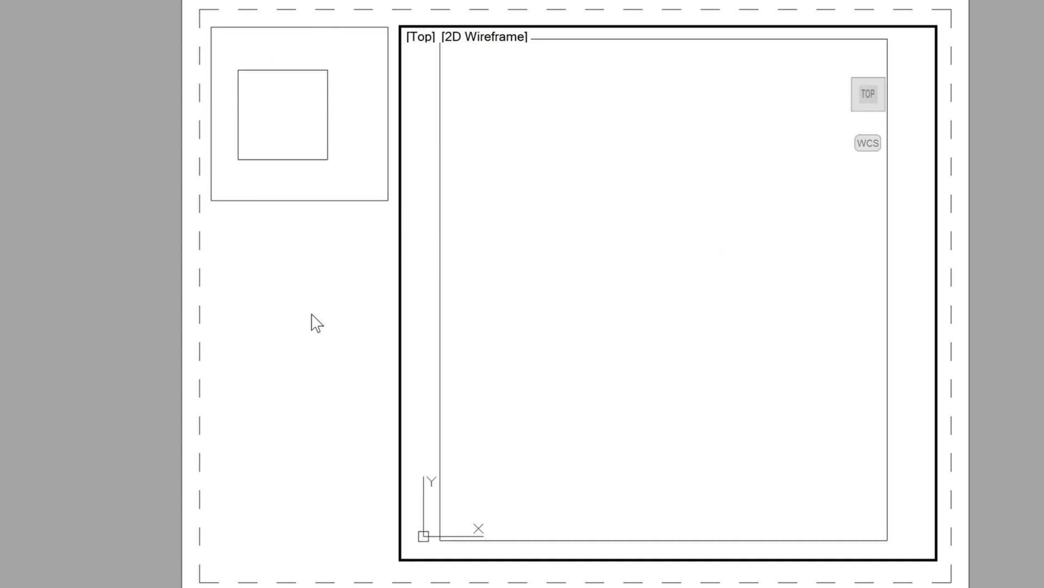
Drag the large viewport's bottom-left corner so its left edge meets the small viewport.
{"action": "double_click", "coordinate": [355, 441]}
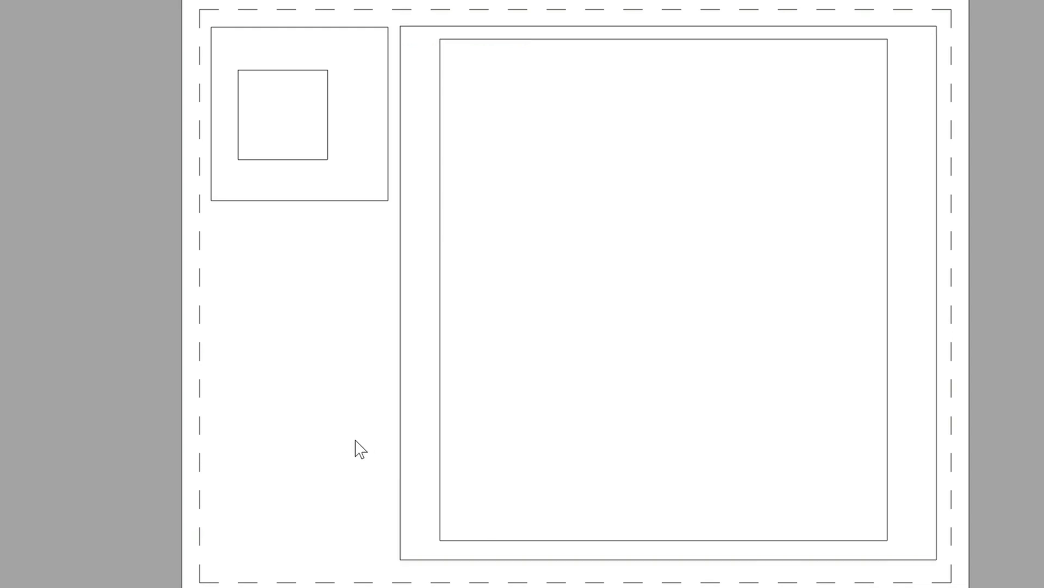
{"action": "left_click", "coordinate": [401, 488]}
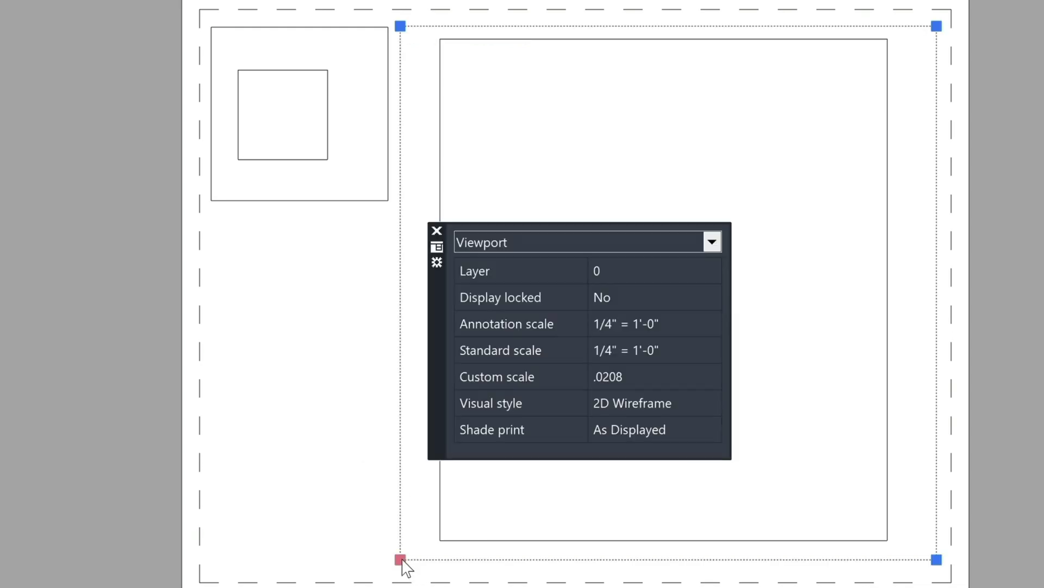
{"action": "left_click", "coordinate": [401, 559]}
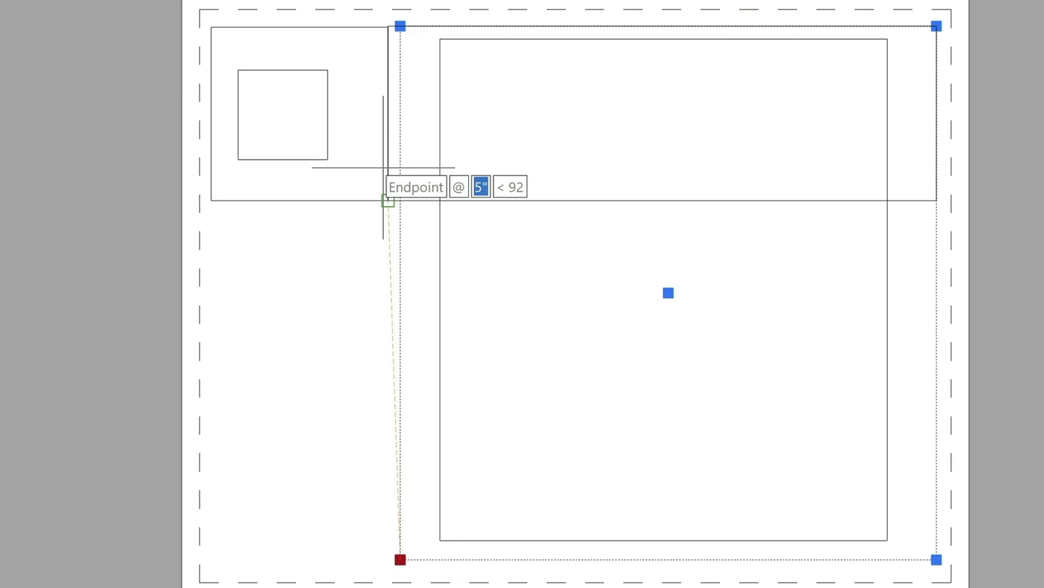
{"action": "left_click", "coordinate": [387, 126]}
Stretch the large viewport's bottom edge down to the sheet margin.
{"action": "left_click", "coordinate": [500, 126]}
{"action": "left_click", "coordinate": [482, 128]}
{"action": "left_click", "coordinate": [388, 124]}
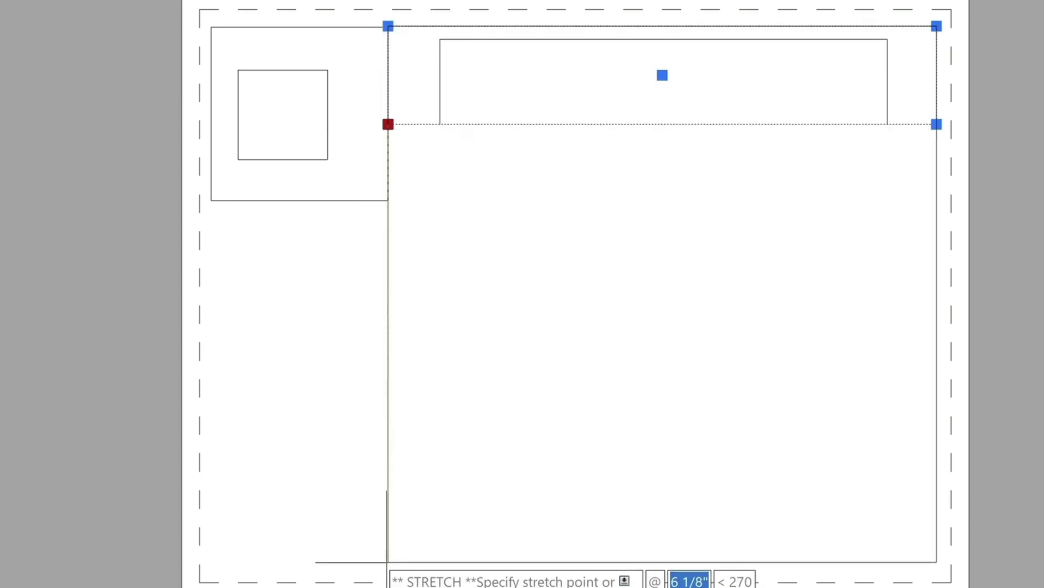
{"action": "left_click", "coordinate": [387, 567]}
{"action": "key", "text": "Escape"}
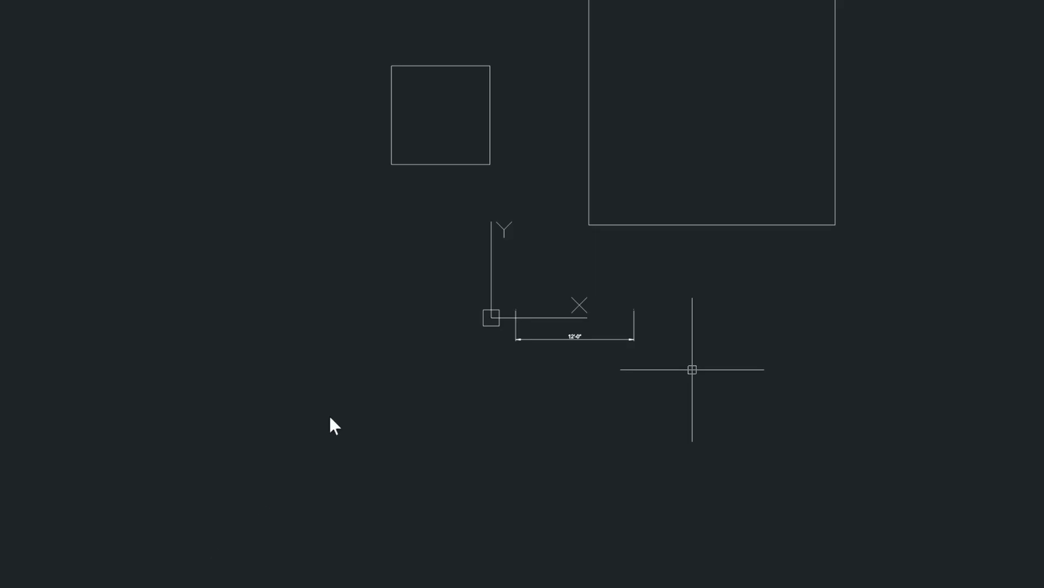
{"action": "left_click", "coordinate": [563, 27]}
{"action": "key", "text": "Escape"}
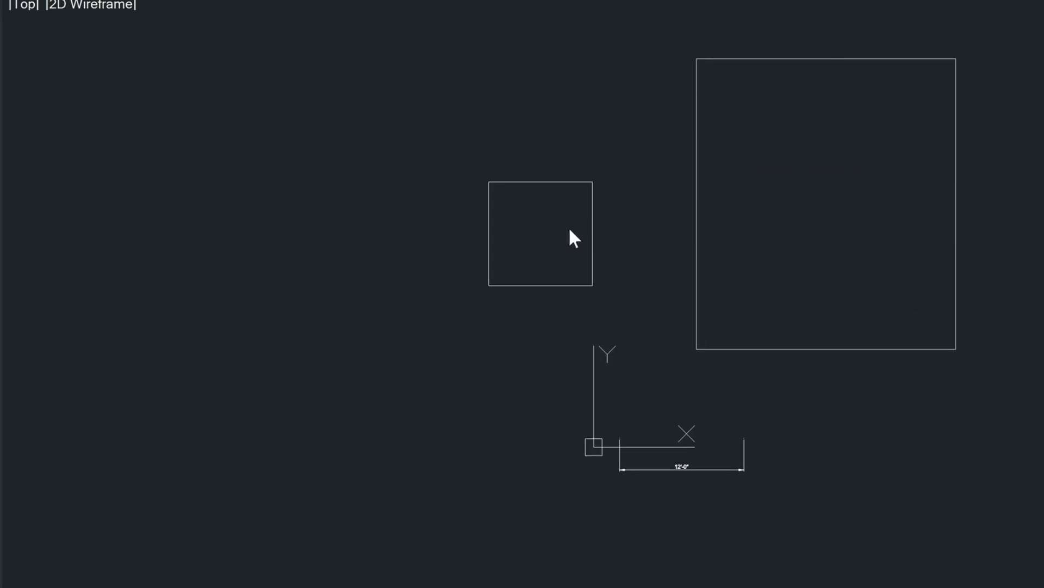
{"action": "left_click", "coordinate": [634, 227]}
{"action": "key", "text": "Escape"}
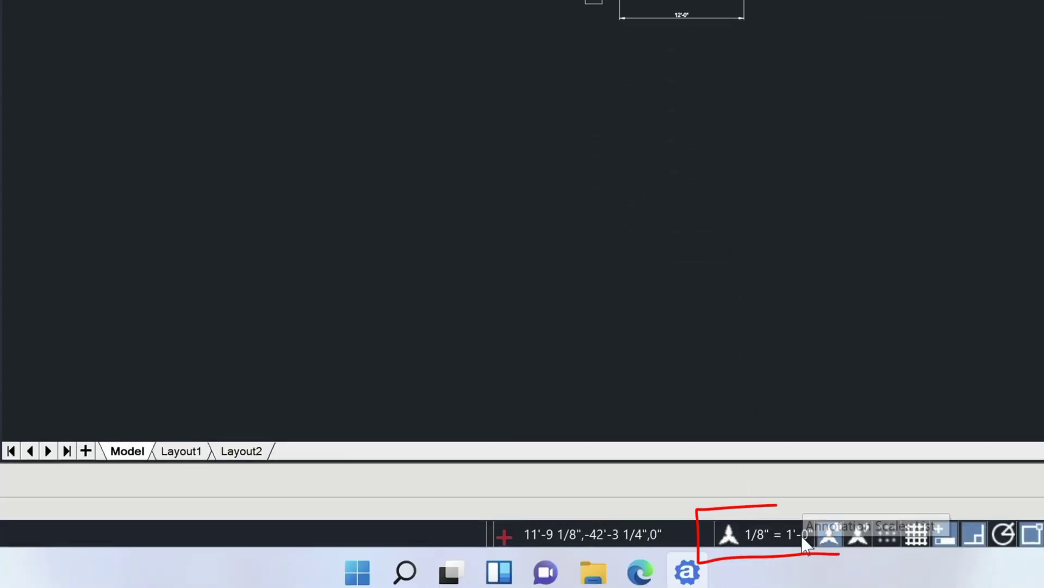
{"action": "left_click", "coordinate": [542, 458]}
{"action": "key", "text": "Escape"}
{"action": "type", "text": "D"}
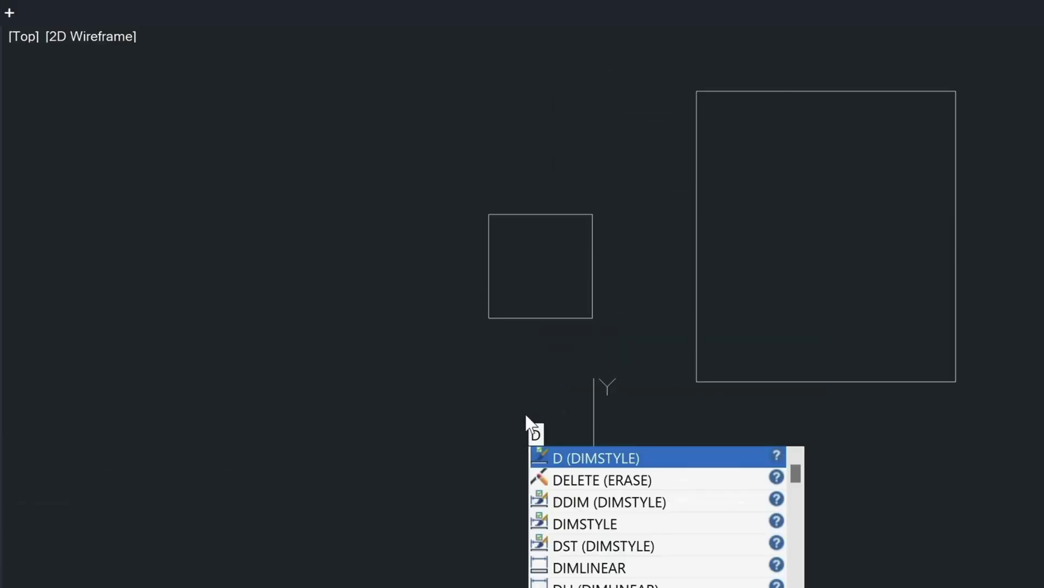
{"action": "type", "text": "LI"}
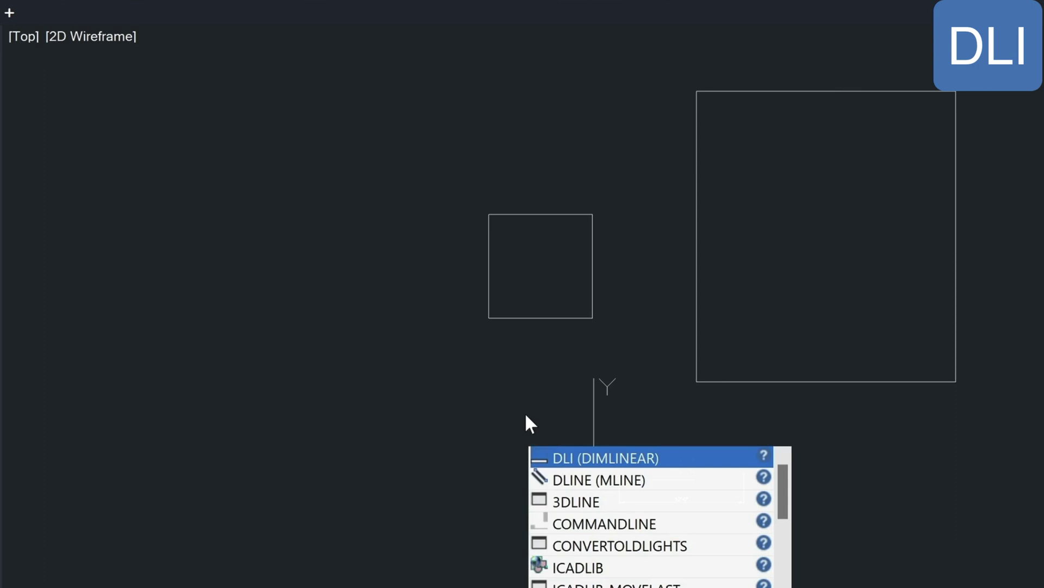
Add a 10'-0" vertical dimension along the small square's right side, then show the annotation scale list.
{"action": "key", "text": "Return"}
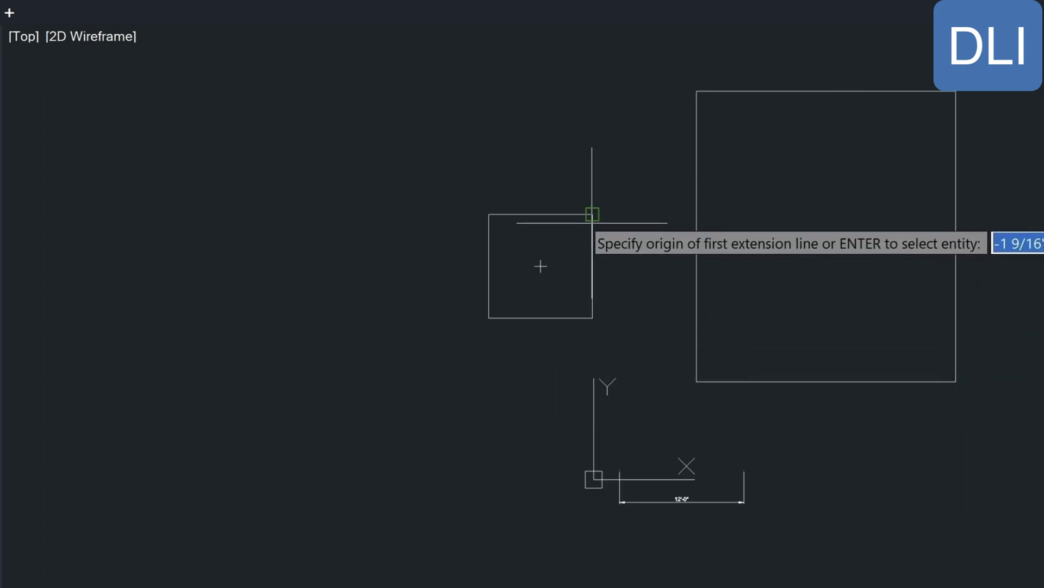
{"action": "left_click", "coordinate": [592, 219]}
{"action": "left_click", "coordinate": [592, 317]}
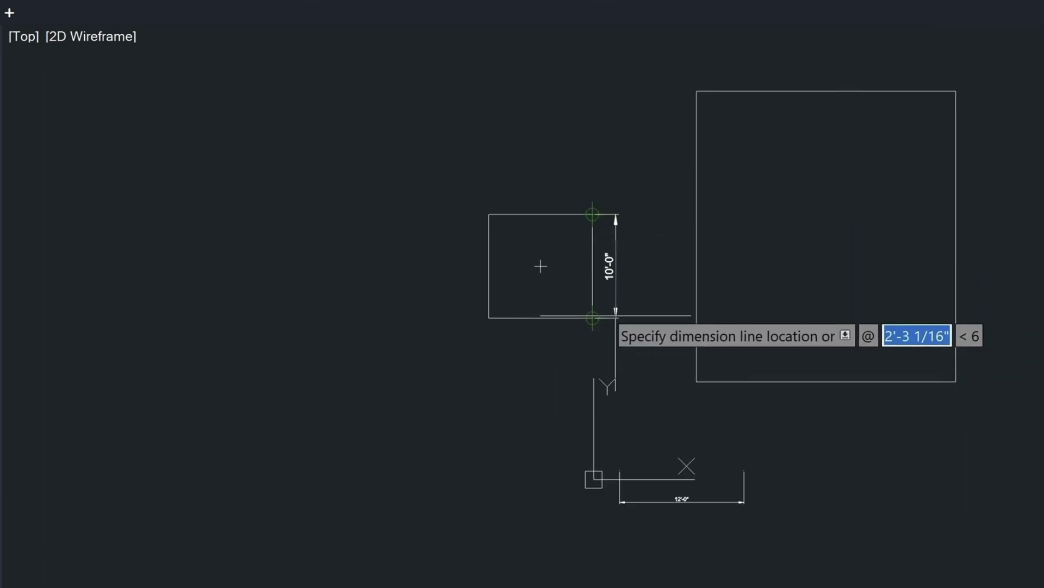
{"action": "left_click", "coordinate": [629, 339]}
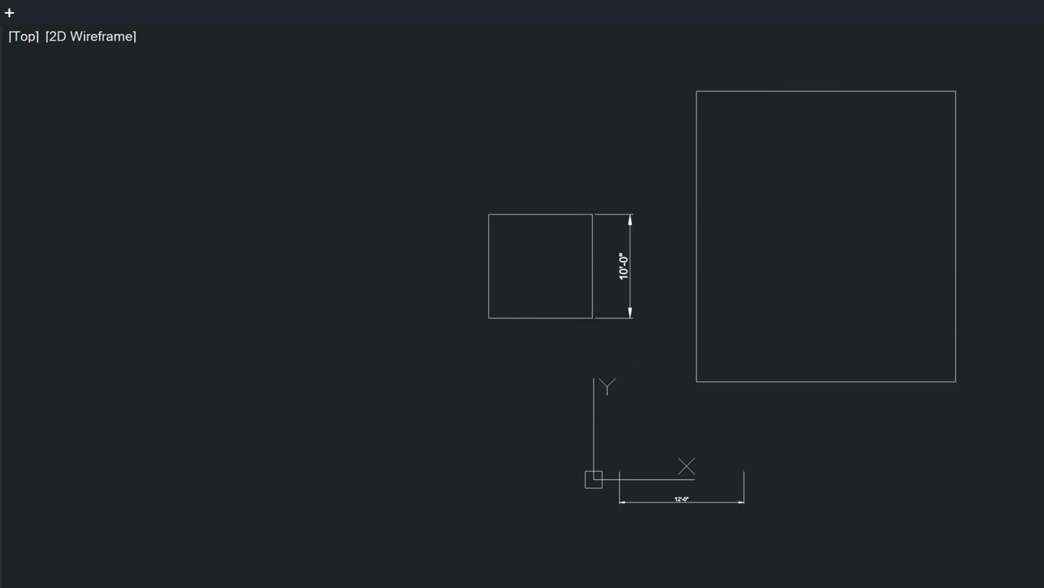
{"action": "left_click", "coordinate": [650, 567]}
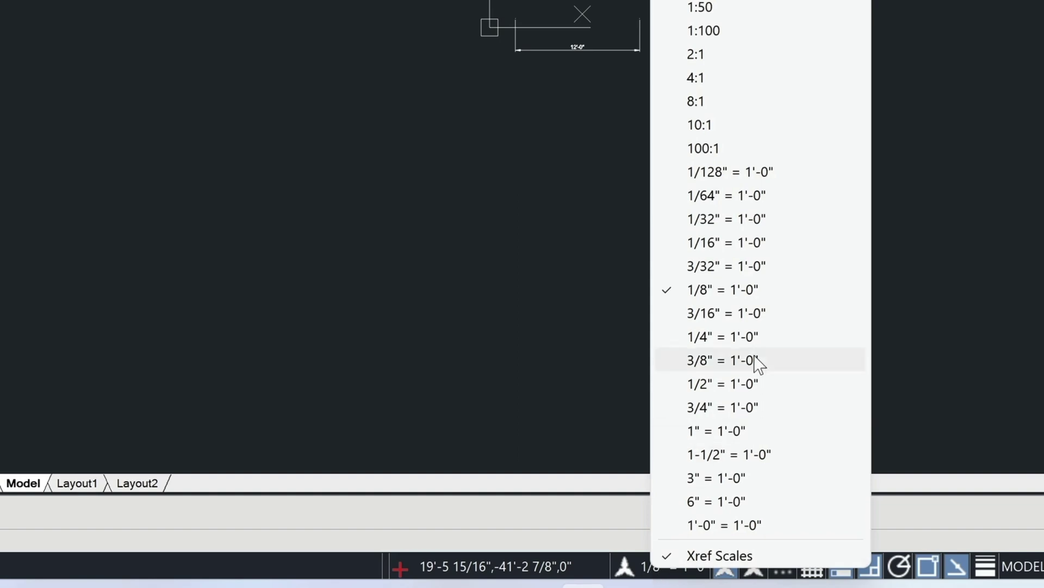
Set annotation scale to 1/4" = 1'-0" and dimension the large square's right side at 28'-0".
{"action": "left_click", "coordinate": [758, 337]}
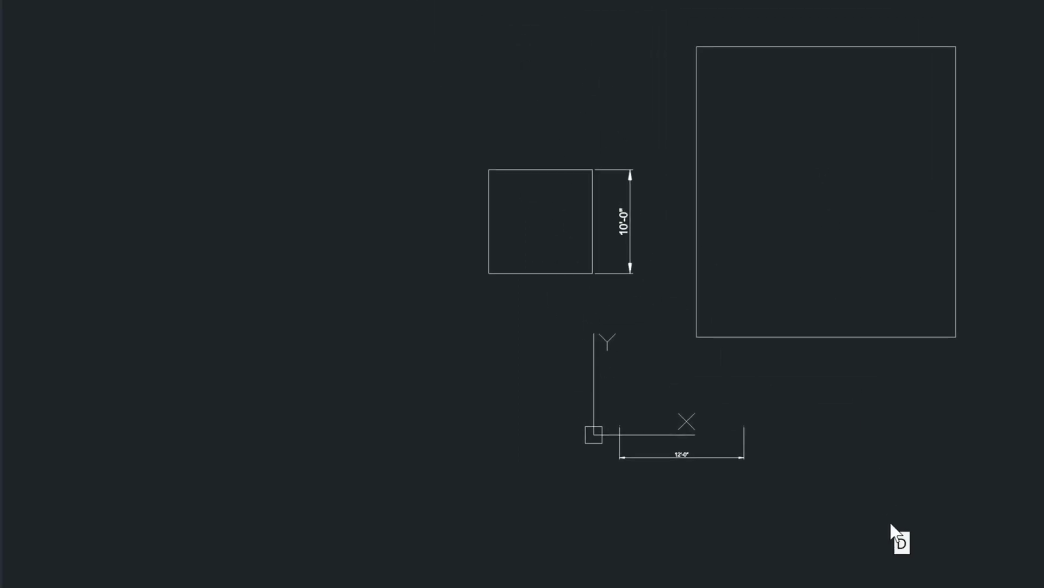
{"action": "type", "text": "i"}
{"action": "key", "text": "Return"}
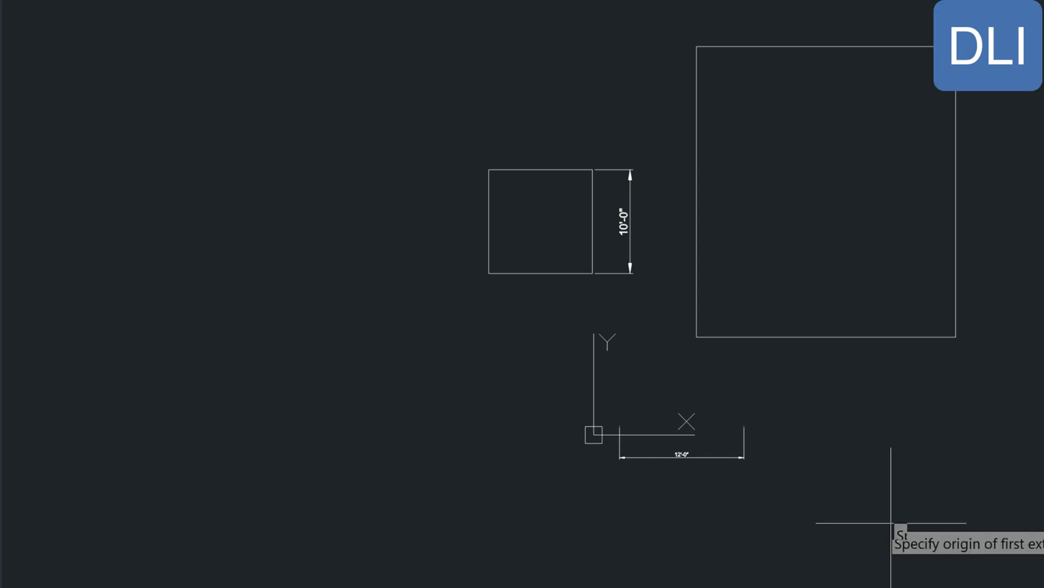
{"action": "left_click", "coordinate": [956, 47]}
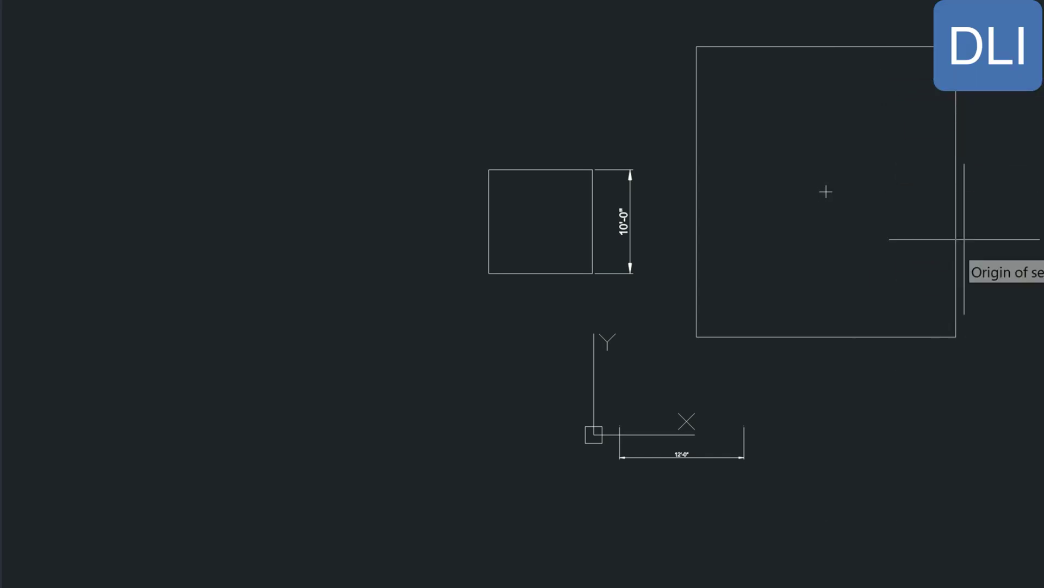
{"action": "left_click", "coordinate": [956, 336]}
{"action": "left_click", "coordinate": [986, 334]}
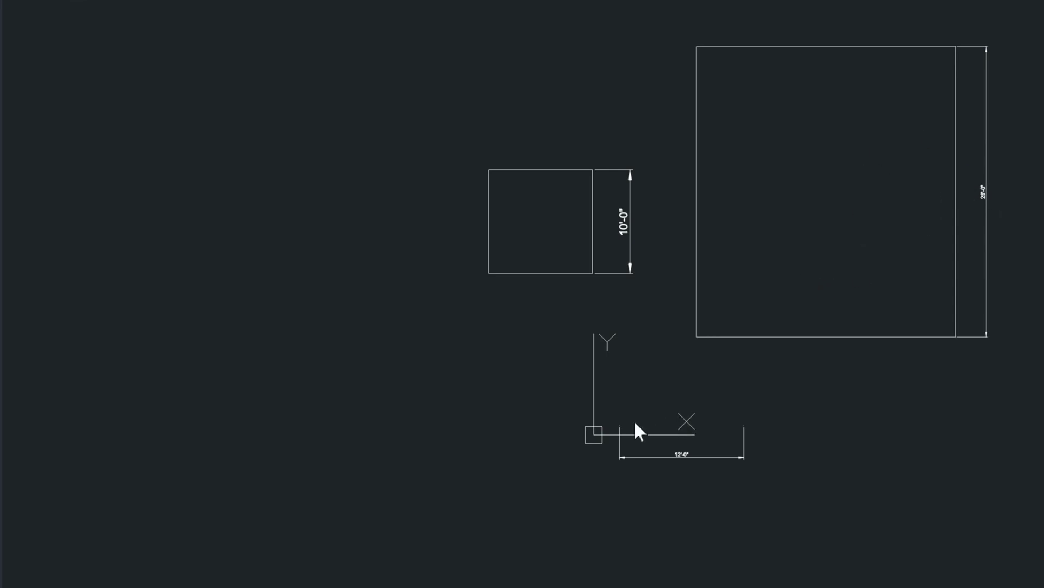
Return to the Layout1 sheet and select the large viewport, cancelling the grip edit unchanged.
{"action": "left_click", "coordinate": [186, 530]}
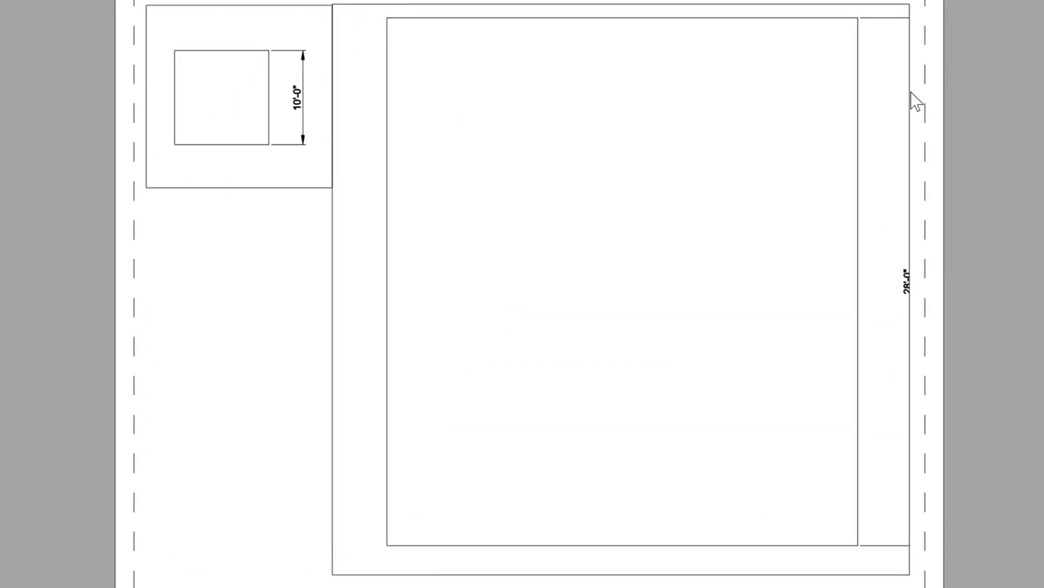
{"action": "left_click", "coordinate": [910, 92]}
{"action": "left_click", "coordinate": [909, 6]}
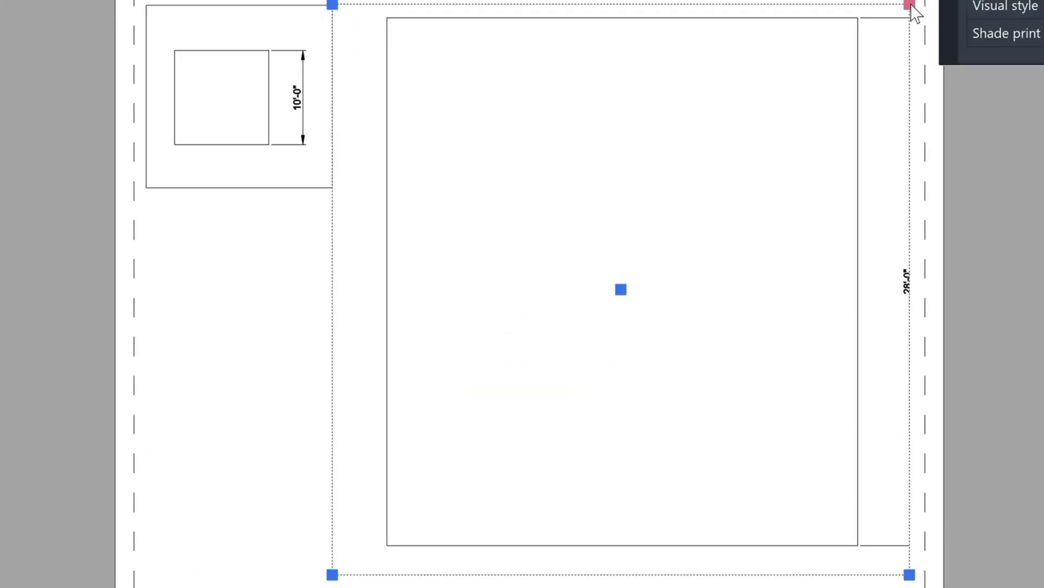
{"action": "key", "text": "Escape"}
{"action": "key", "text": "Escape"}
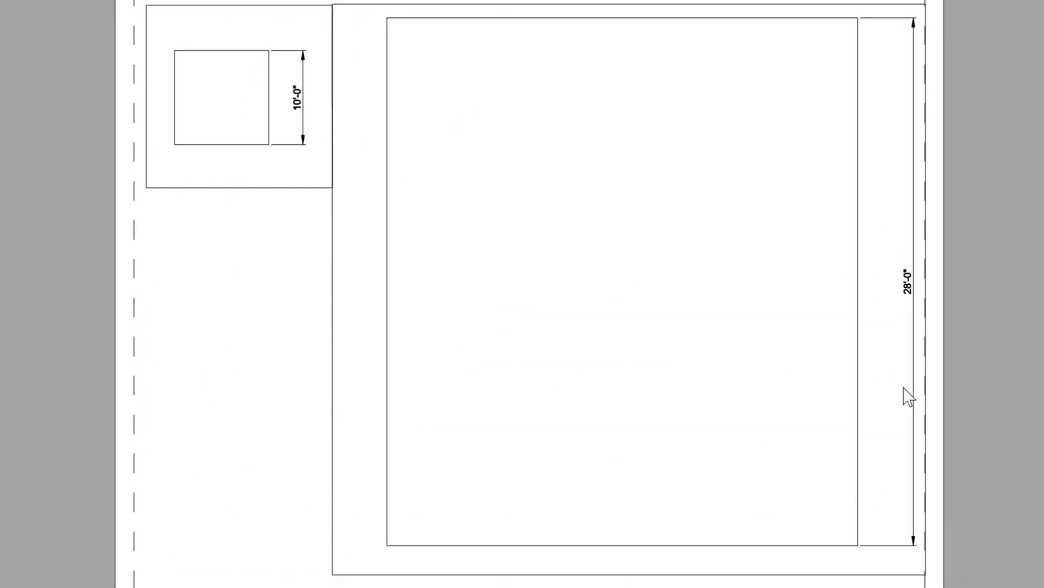